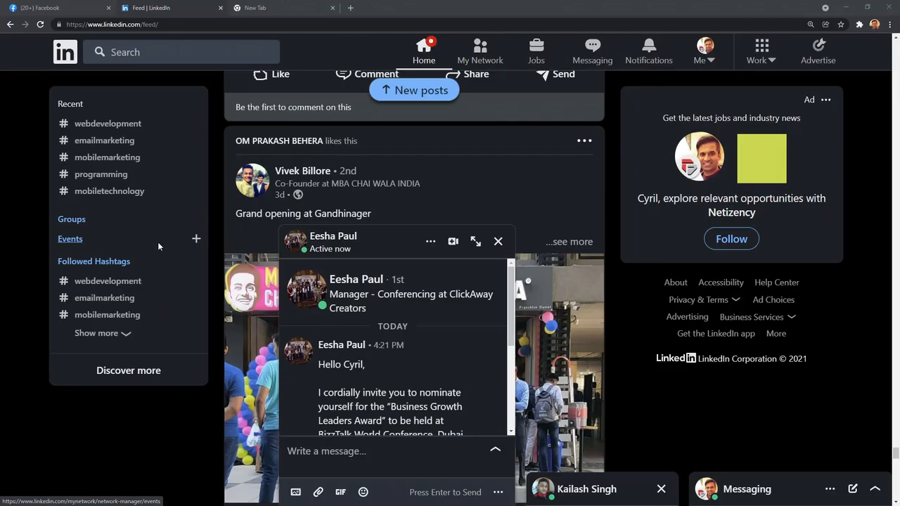
- Read the award nomination invitation in the open LinkedIn chat through to its booking and info links
{"action": "mouse_move", "coordinate": [304, 424]}
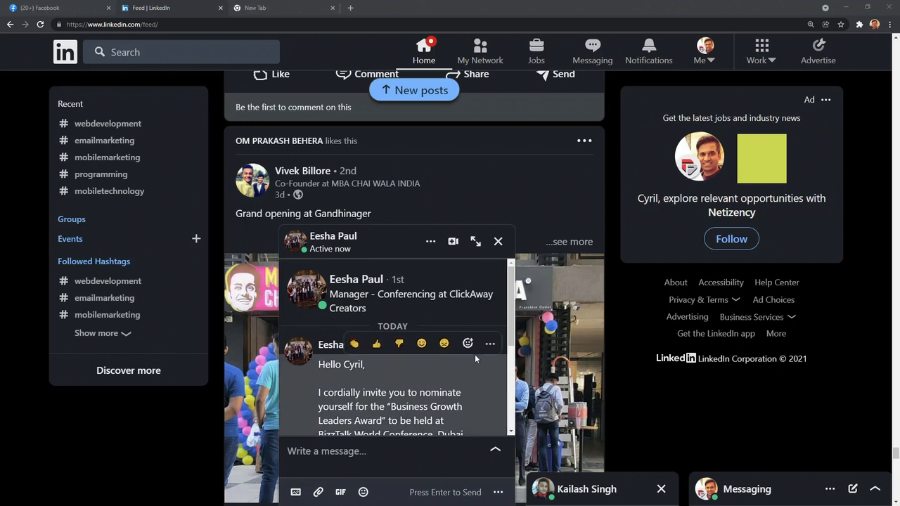
{"action": "scroll", "coordinate": [475, 354], "scroll_direction": "down", "scroll_amount": 1}
{"action": "scroll", "coordinate": [468, 360], "scroll_direction": "down", "scroll_amount": 1}
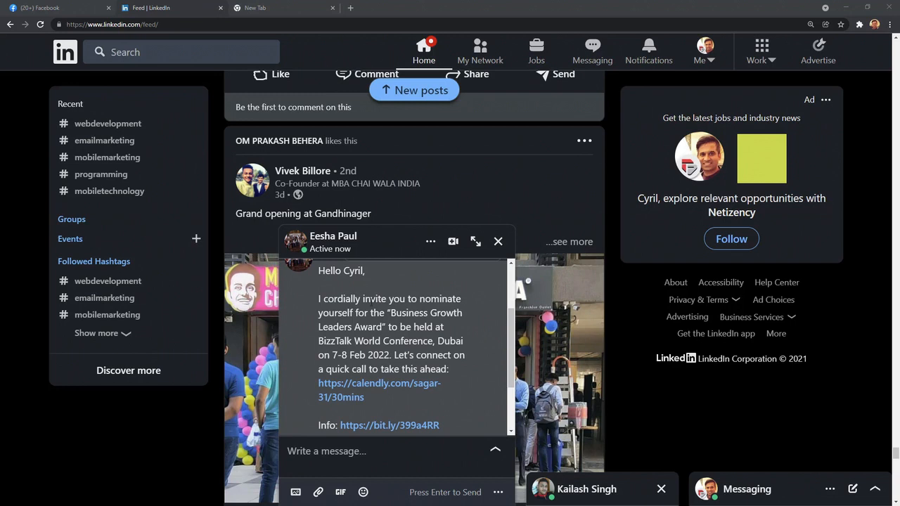
{"action": "scroll", "coordinate": [365, 329], "scroll_direction": "down", "scroll_amount": 2}
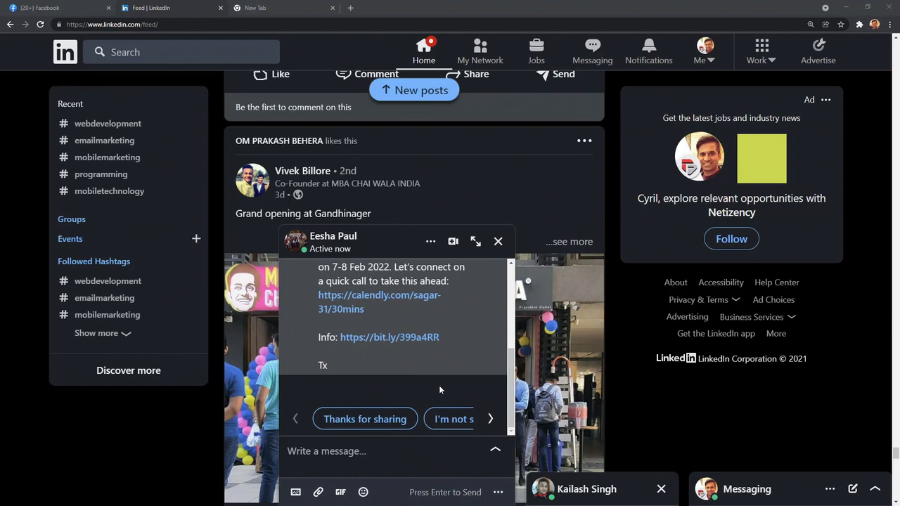
- Open the other LinkedIn chat to examine its personalised sale image, and compare it with the one in the Facebook chat
{"action": "left_click", "coordinate": [578, 497]}
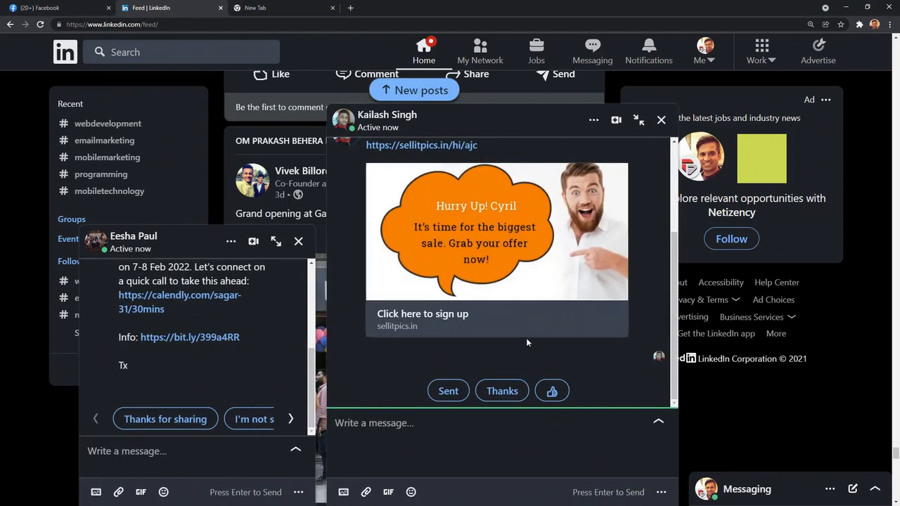
{"action": "scroll", "coordinate": [563, 349], "scroll_direction": "up", "scroll_amount": 1}
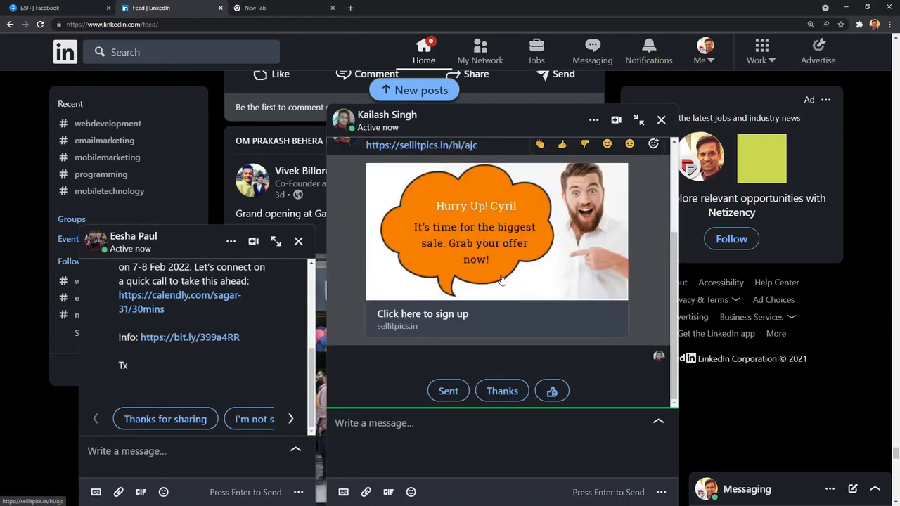
{"action": "scroll", "coordinate": [228, 325], "scroll_direction": "up", "scroll_amount": 2}
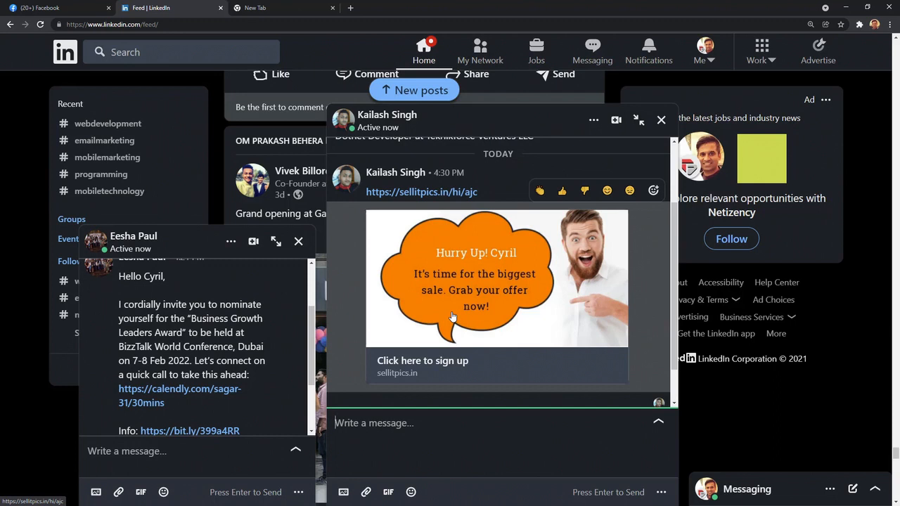
{"action": "scroll", "coordinate": [518, 320], "scroll_direction": "up", "scroll_amount": 1}
{"action": "scroll", "coordinate": [519, 321], "scroll_direction": "down", "scroll_amount": 1}
{"action": "scroll", "coordinate": [519, 323], "scroll_direction": "up", "scroll_amount": 1}
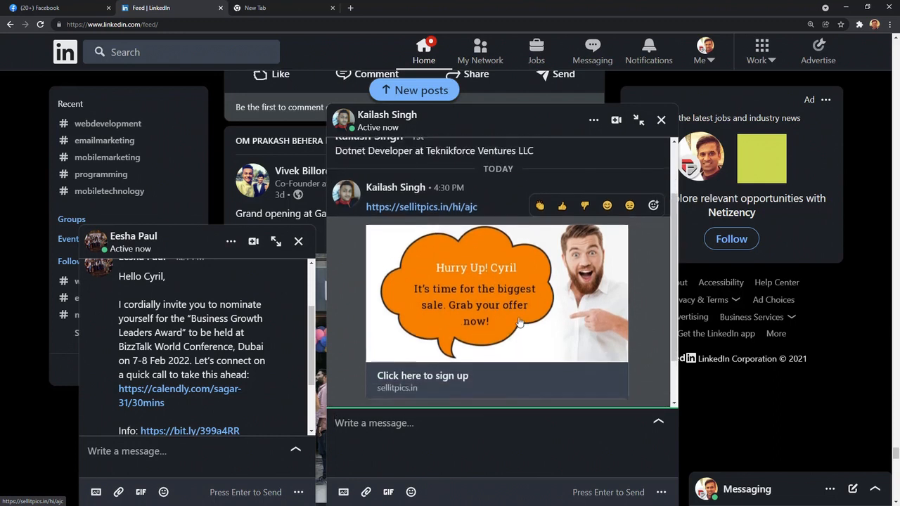
{"action": "scroll", "coordinate": [519, 322], "scroll_direction": "up", "scroll_amount": 1}
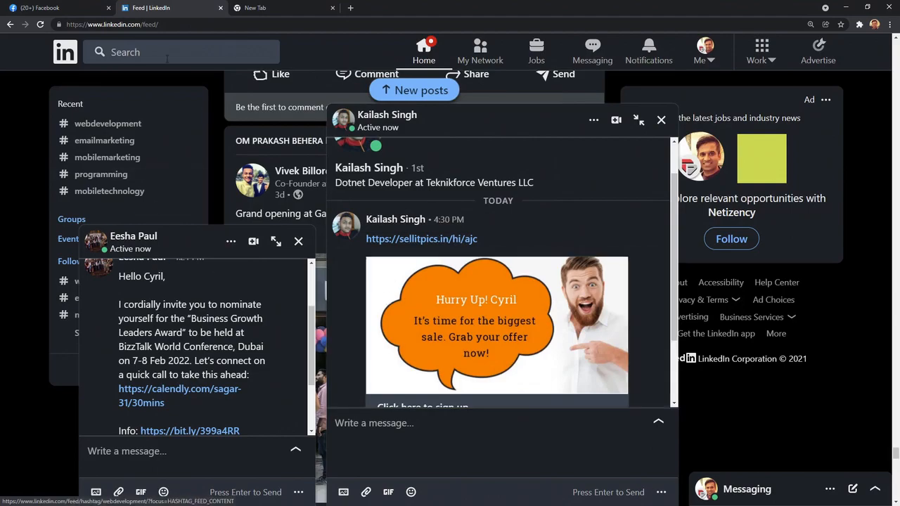
{"action": "left_click", "coordinate": [78, 8]}
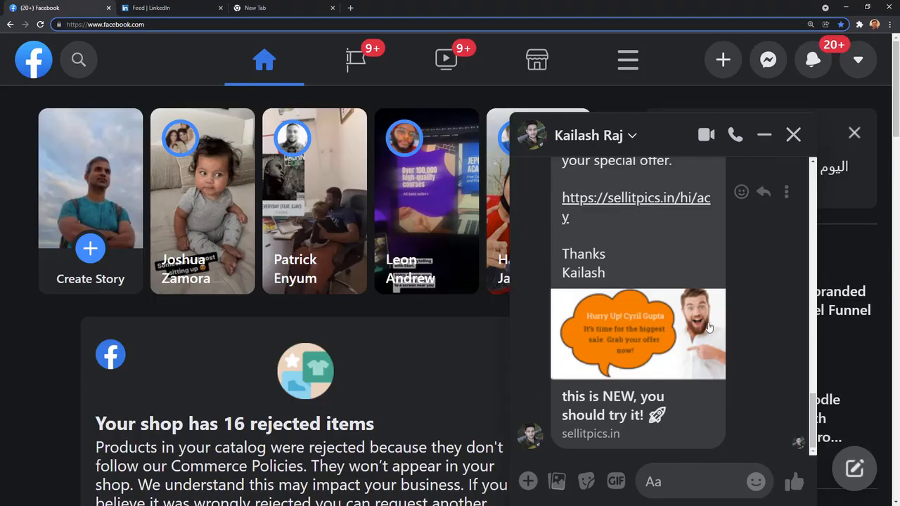
{"action": "left_click", "coordinate": [176, 6]}
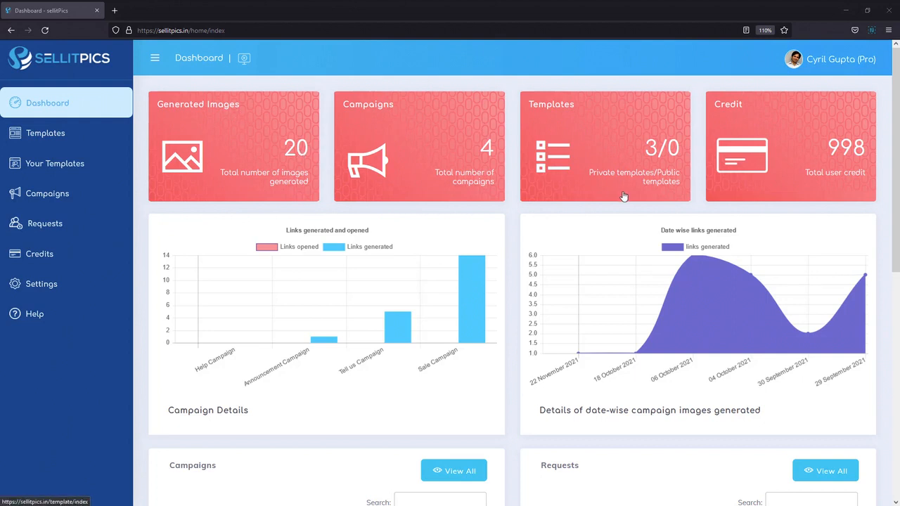
- Review the SellitPics dashboard's statistics, charts, campaigns table and requests table
{"action": "scroll", "coordinate": [382, 258], "scroll_direction": "down", "scroll_amount": 2}
{"action": "scroll", "coordinate": [381, 258], "scroll_direction": "up", "scroll_amount": 2}
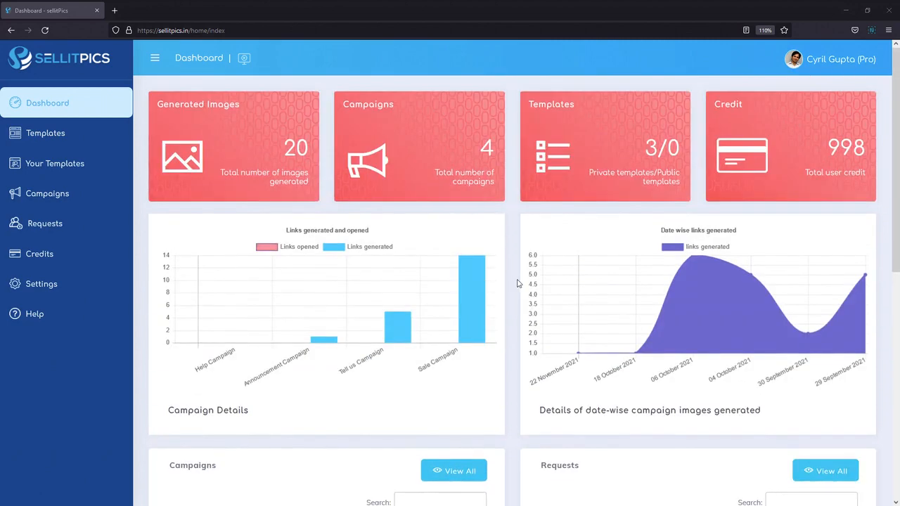
{"action": "scroll", "coordinate": [518, 283], "scroll_direction": "down", "scroll_amount": 4}
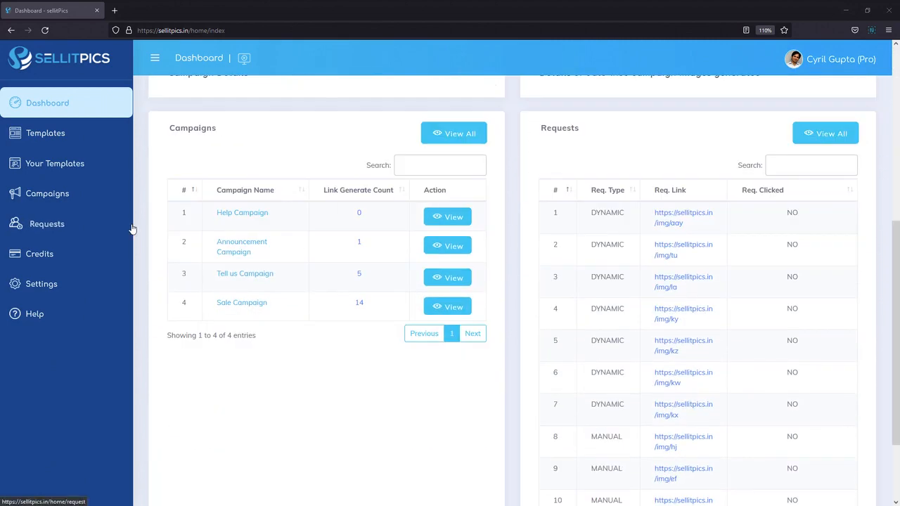
{"action": "scroll", "coordinate": [79, 202], "scroll_direction": "up", "scroll_amount": 2}
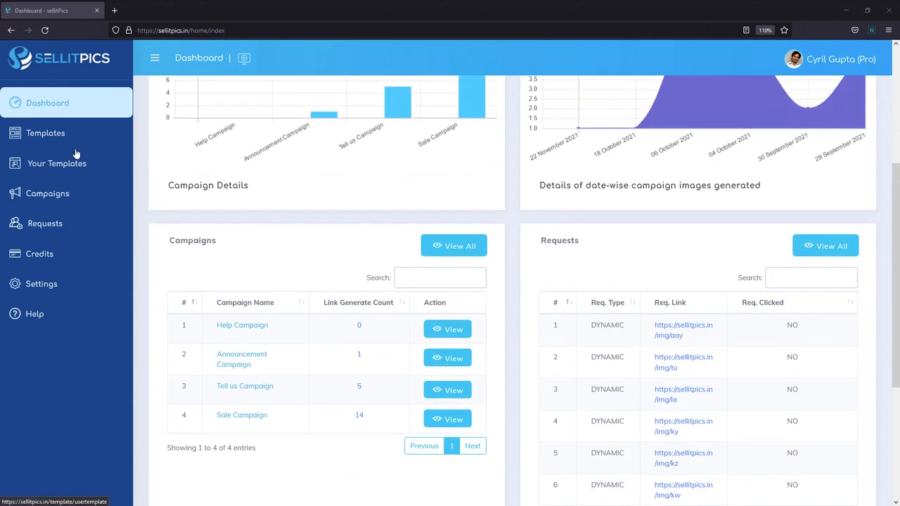
- Open the Sale Campaign for editing from the list of campaigns
{"action": "left_click", "coordinate": [57, 199]}
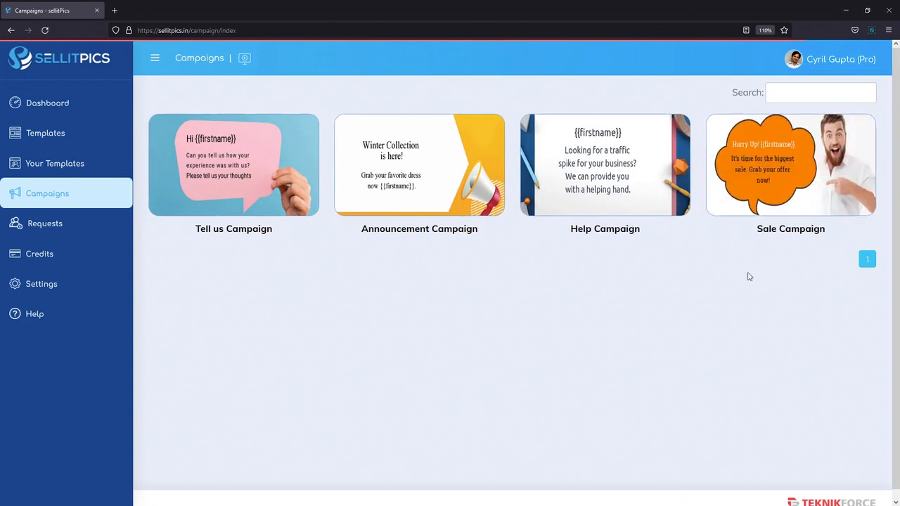
{"action": "mouse_move", "coordinate": [785, 202]}
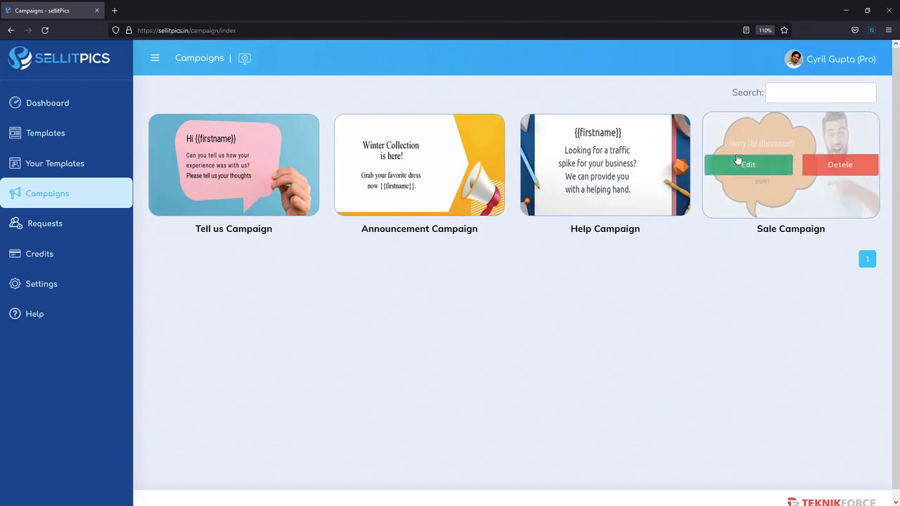
{"action": "left_click", "coordinate": [747, 167]}
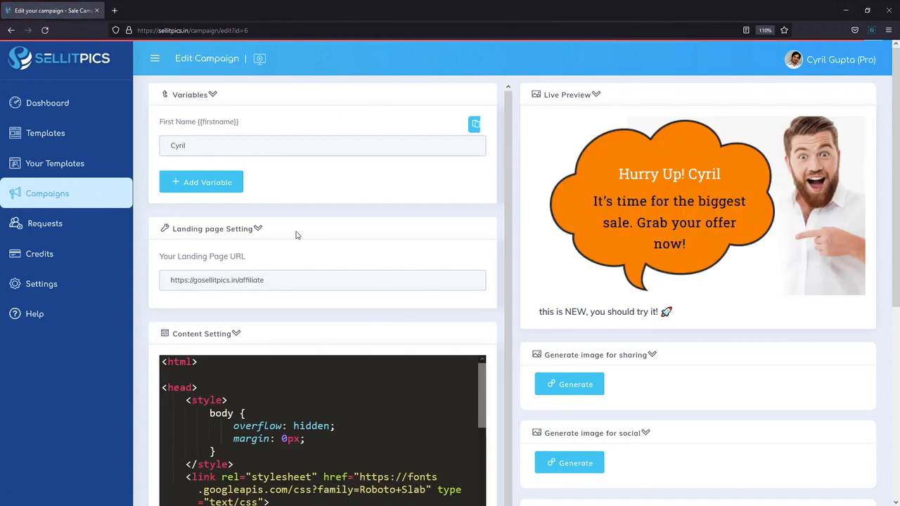
{"action": "double_click", "coordinate": [239, 143]}
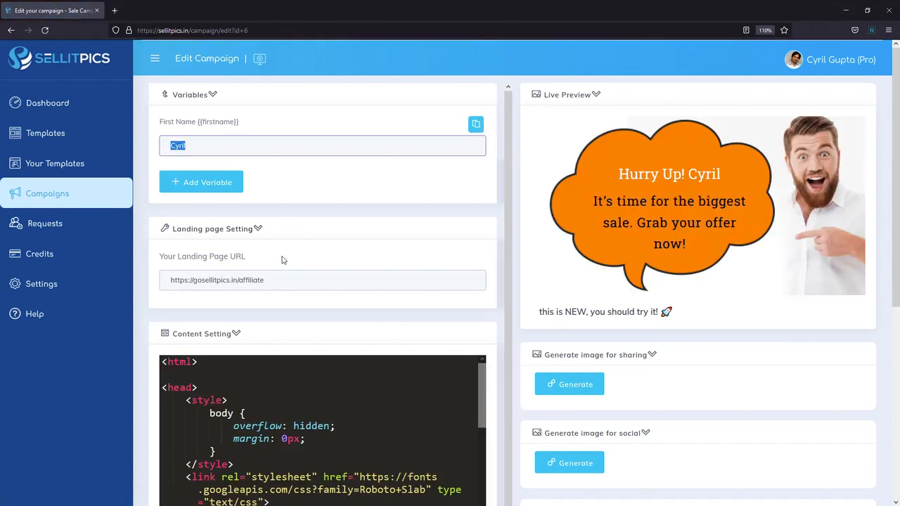
{"action": "type", "text": "John"}
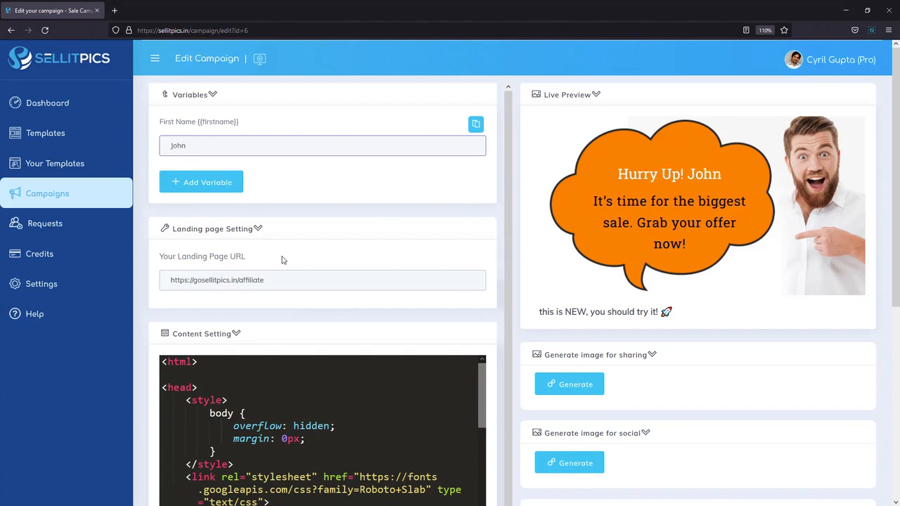
{"action": "scroll", "coordinate": [260, 267], "scroll_direction": "down", "scroll_amount": 2}
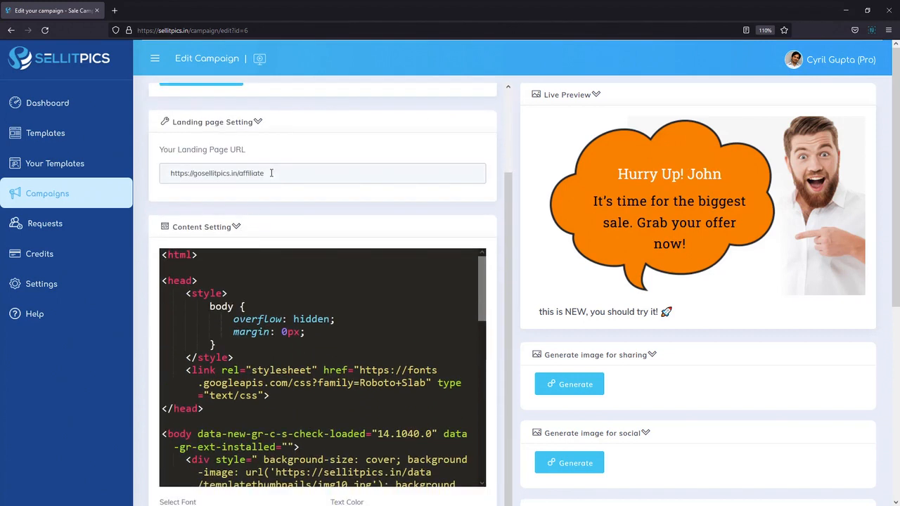
{"action": "triple_click", "coordinate": [270, 173]}
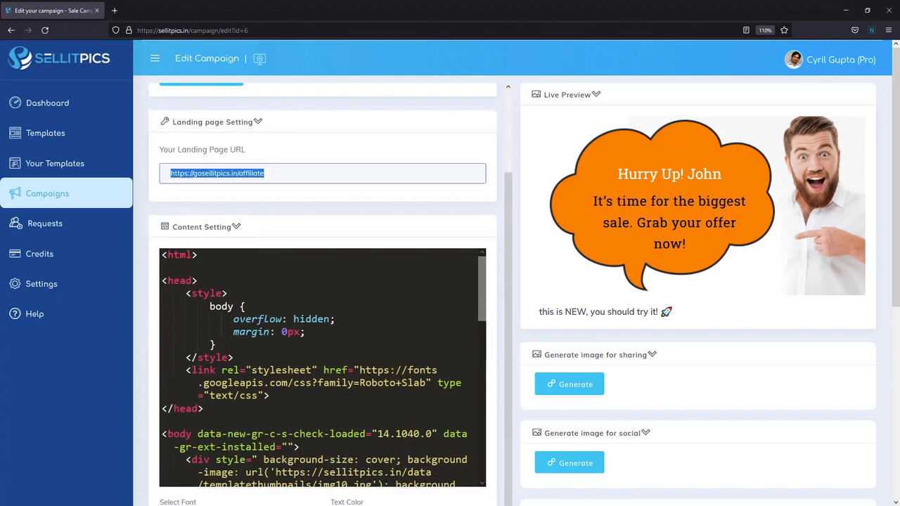
{"action": "double_click", "coordinate": [258, 175]}
{"action": "key", "text": "BackSpace"}
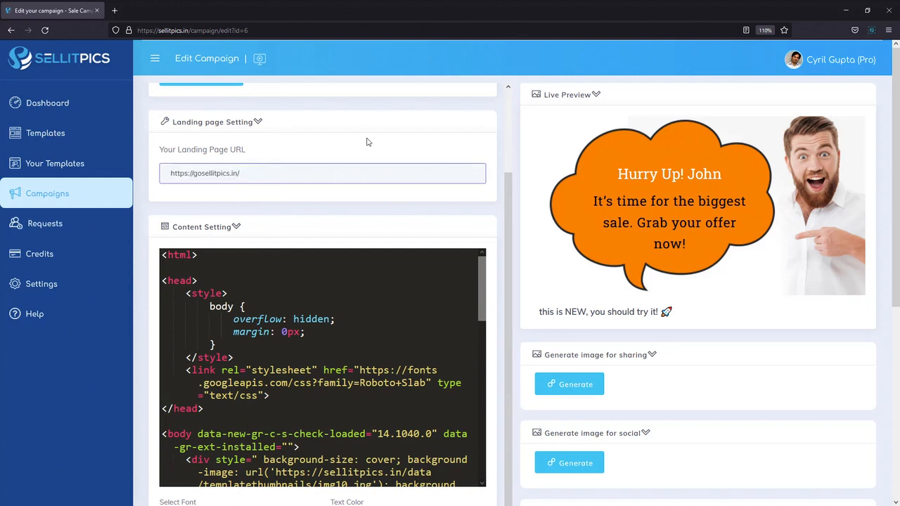
- Examine the campaign's HTML content code and its font, colour, size, line height and offset settings
{"action": "scroll", "coordinate": [277, 233], "scroll_direction": "down", "scroll_amount": 5}
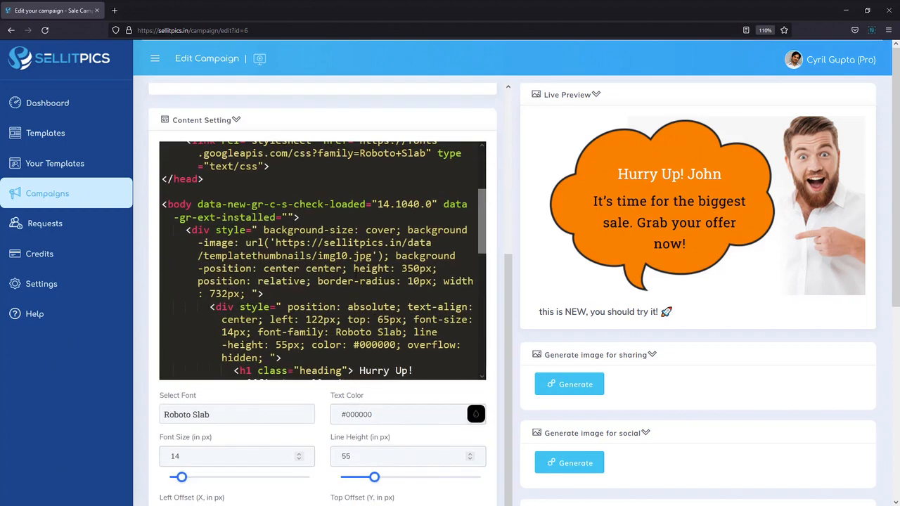
{"action": "scroll", "coordinate": [383, 304], "scroll_direction": "down", "scroll_amount": 5}
{"action": "scroll", "coordinate": [383, 304], "scroll_direction": "up", "scroll_amount": 10}
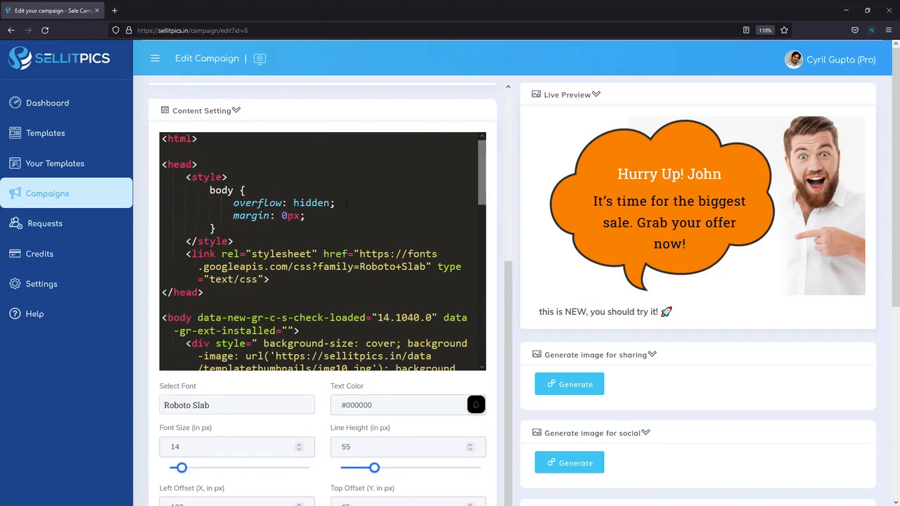
{"action": "scroll", "coordinate": [346, 203], "scroll_direction": "down", "scroll_amount": 8}
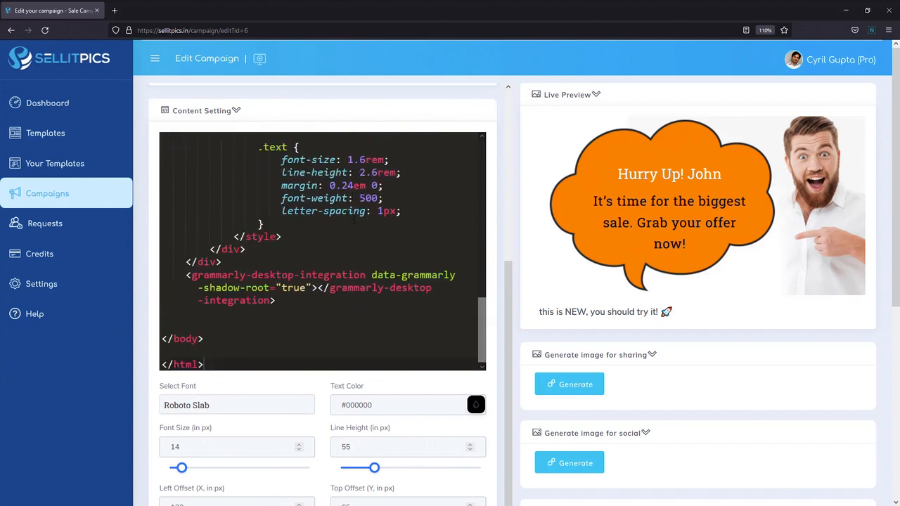
{"action": "scroll", "coordinate": [344, 223], "scroll_direction": "up", "scroll_amount": 8}
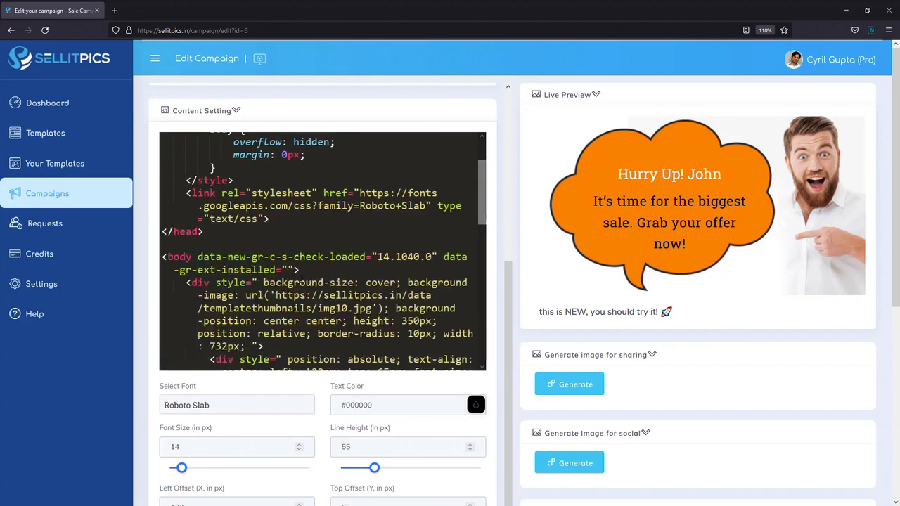
{"action": "scroll", "coordinate": [308, 272], "scroll_direction": "down", "scroll_amount": 10}
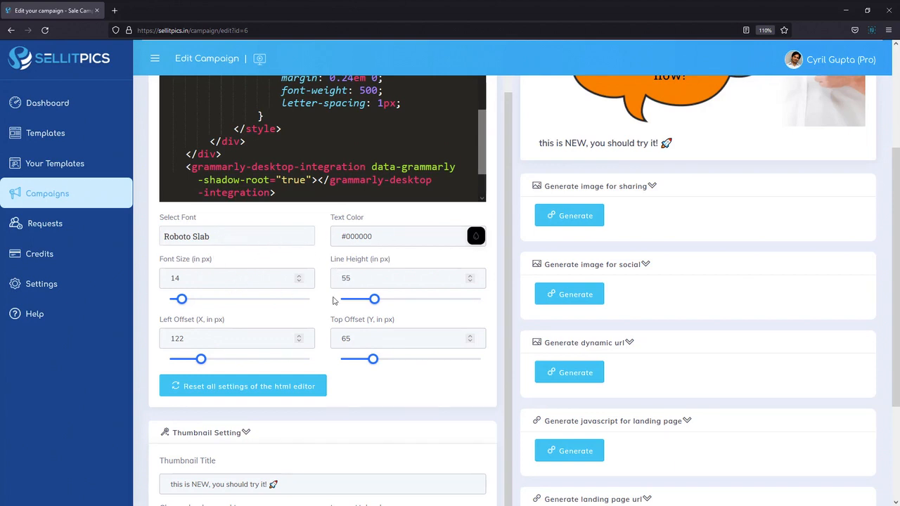
{"action": "scroll", "coordinate": [295, 302], "scroll_direction": "down", "scroll_amount": 3}
{"action": "left_click_drag", "start_coordinate": [182, 252], "coordinate": [182, 251]}
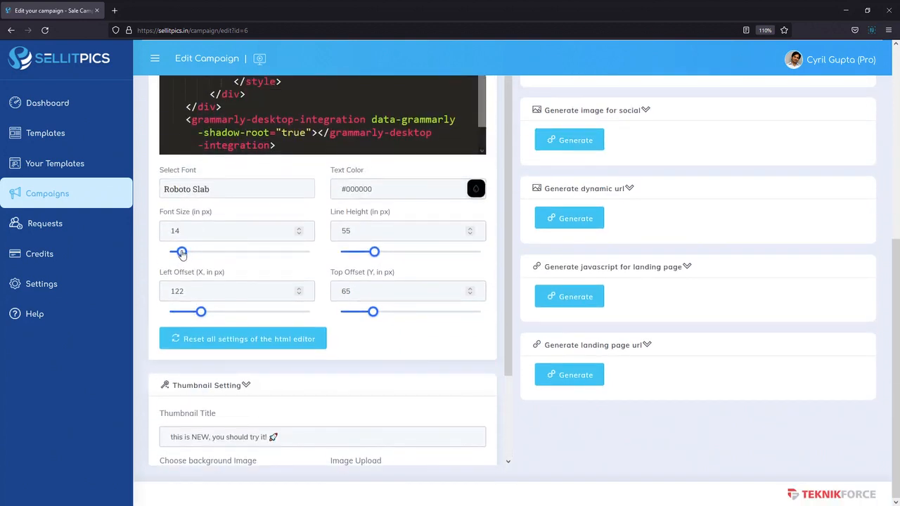
- Examine the campaign's thumbnail settings, including the thumbnail title and the background image and upload options
{"action": "scroll", "coordinate": [359, 222], "scroll_direction": "down", "scroll_amount": 2}
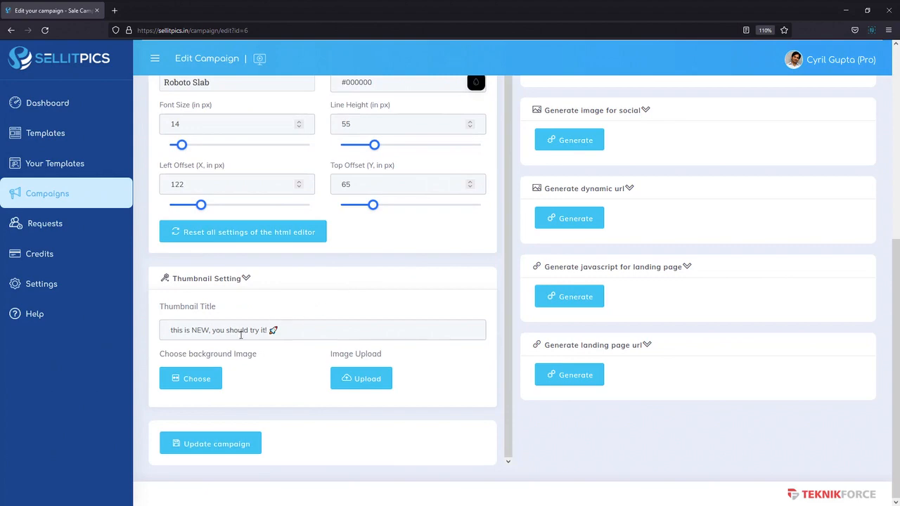
{"action": "left_click", "coordinate": [271, 330]}
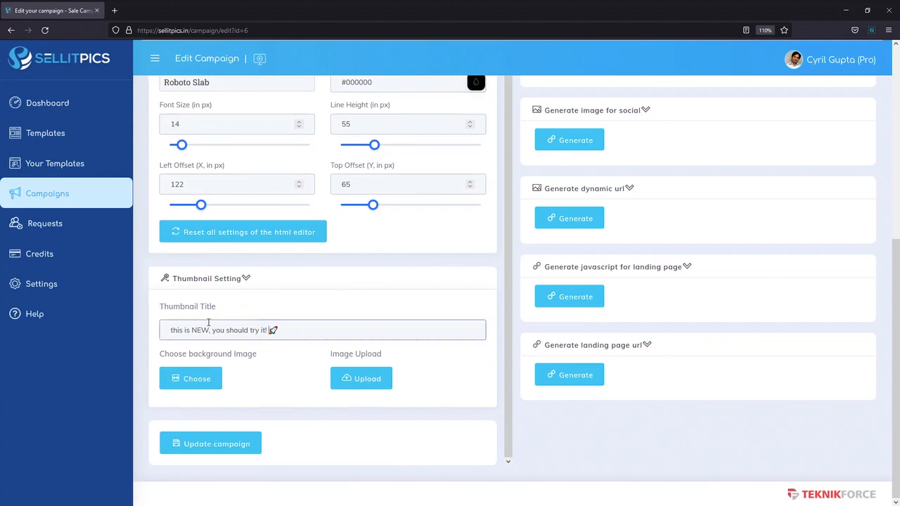
{"action": "key", "text": "ctrl+a"}
{"action": "scroll", "coordinate": [336, 295], "scroll_direction": "up", "scroll_amount": 4}
{"action": "scroll", "coordinate": [401, 261], "scroll_direction": "up", "scroll_amount": 5}
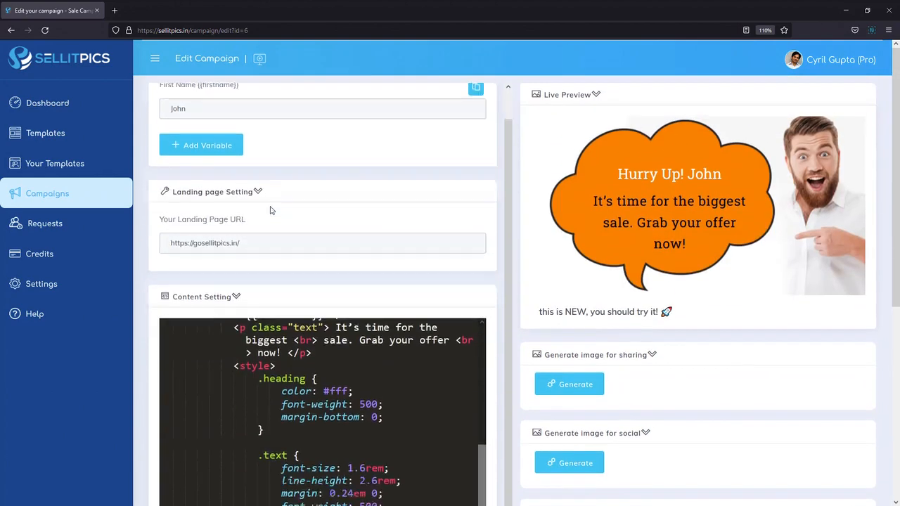
{"action": "scroll", "coordinate": [271, 208], "scroll_direction": "down", "scroll_amount": 8}
{"action": "left_click", "coordinate": [253, 351]}
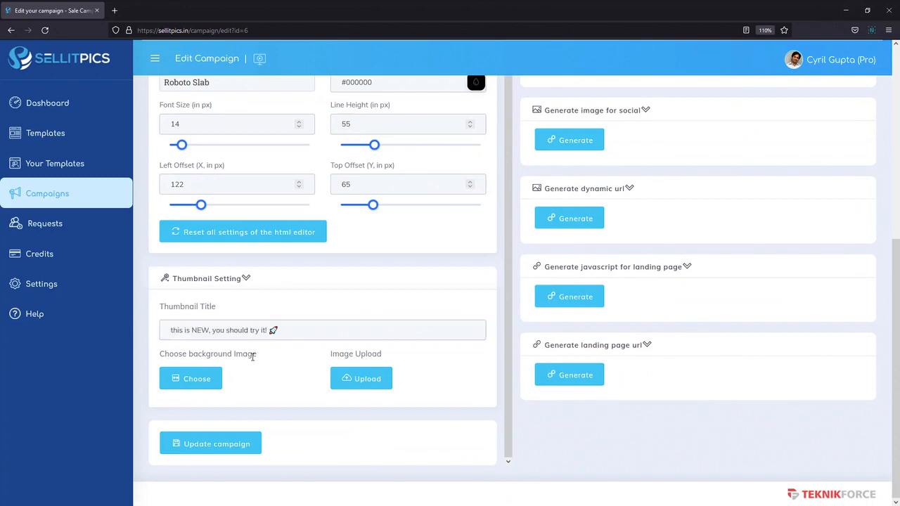
- Generate the campaign's image link for sharing and copy it
{"action": "scroll", "coordinate": [640, 301], "scroll_direction": "up", "scroll_amount": 5}
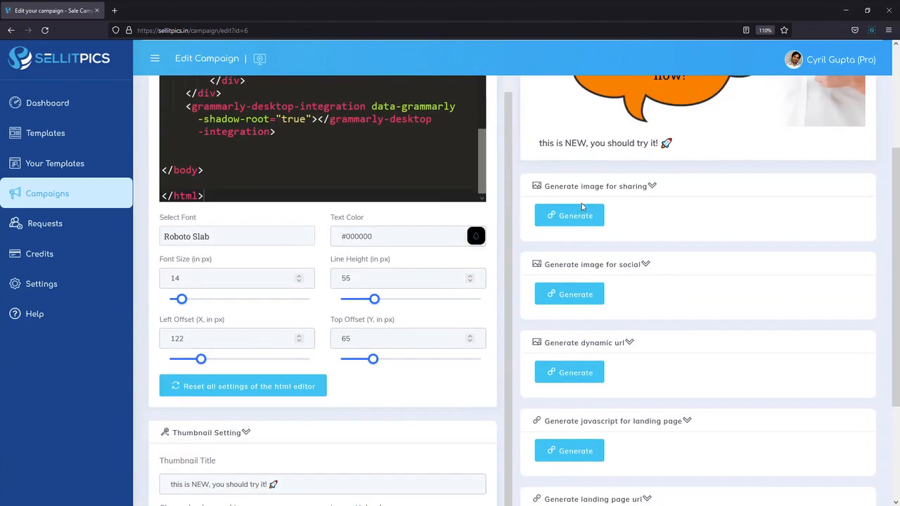
{"action": "scroll", "coordinate": [622, 235], "scroll_direction": "down", "scroll_amount": 2}
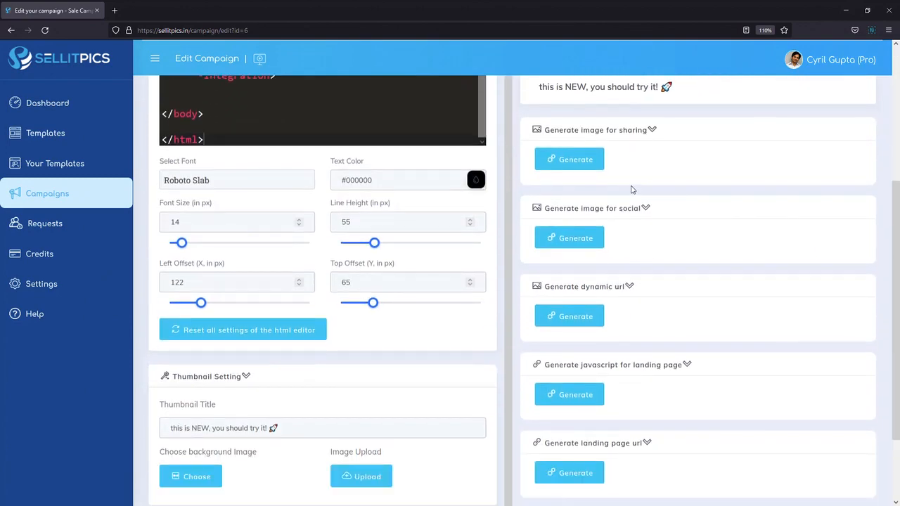
{"action": "left_click", "coordinate": [593, 160]}
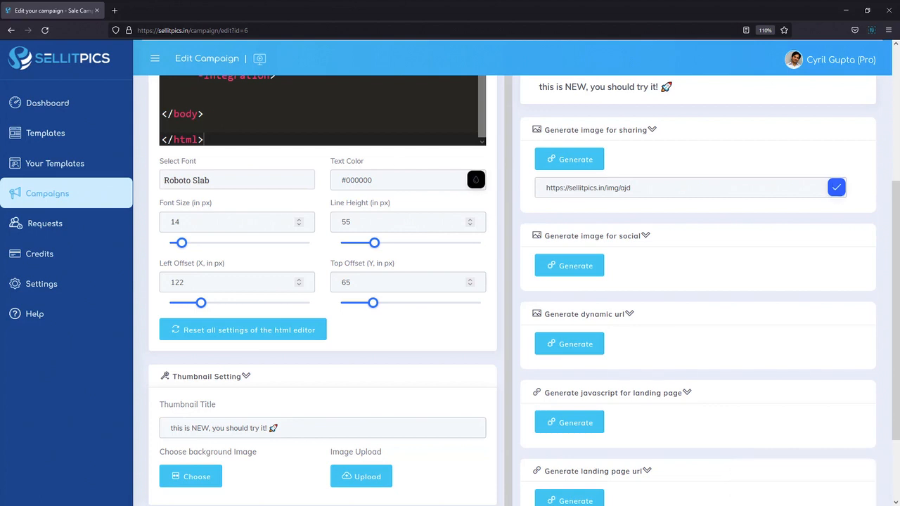
- Open the copied sharing link in a new browser tab and view the personalised campaign image
{"action": "left_click", "coordinate": [115, 10]}
{"action": "type", "text": "https://sellitpics.in/img/ajd"}
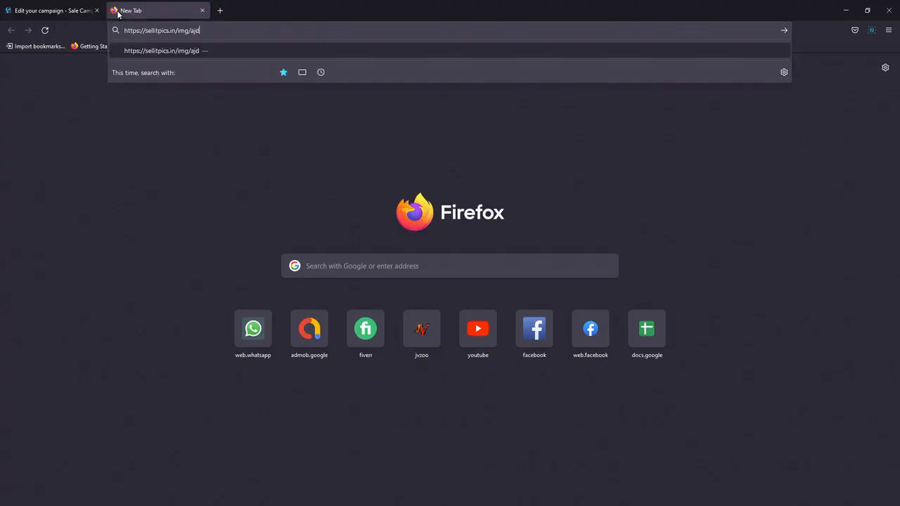
{"action": "key", "text": "Return"}
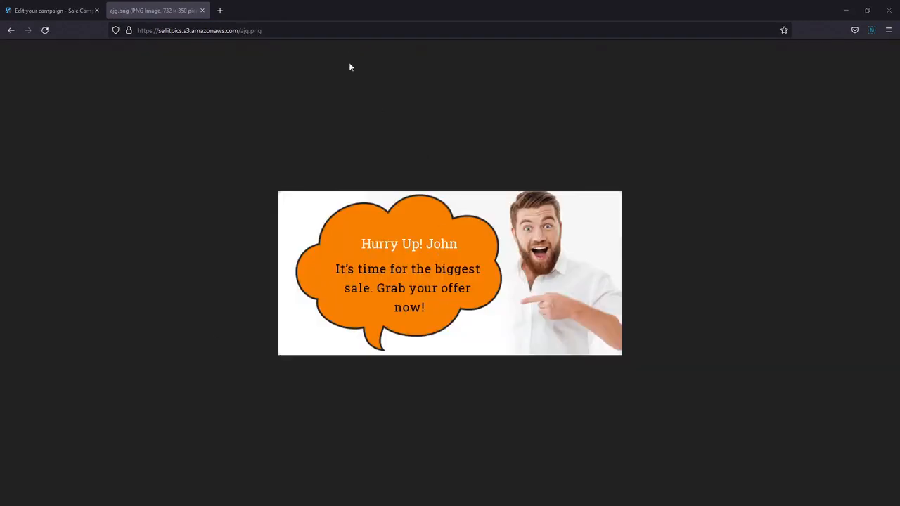
{"action": "right_click", "coordinate": [460, 260]}
{"action": "left_click", "coordinate": [248, 105]}
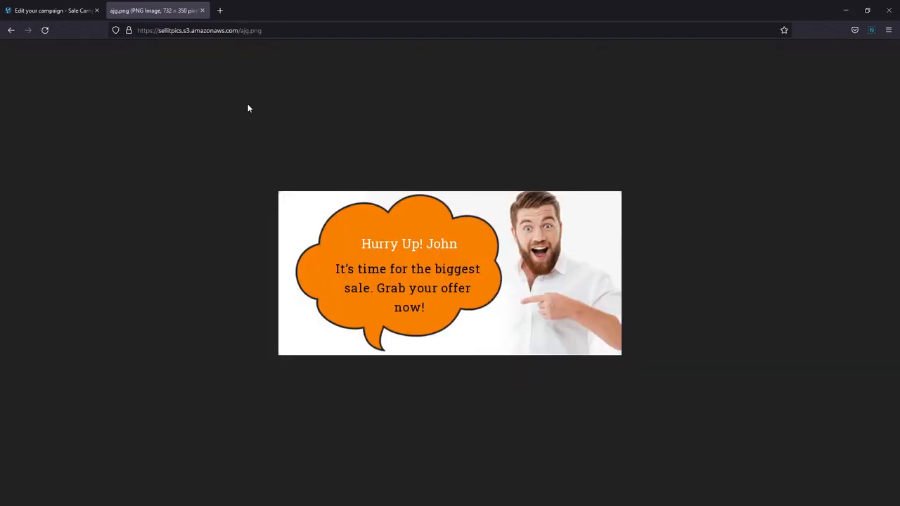
{"action": "left_click", "coordinate": [258, 29]}
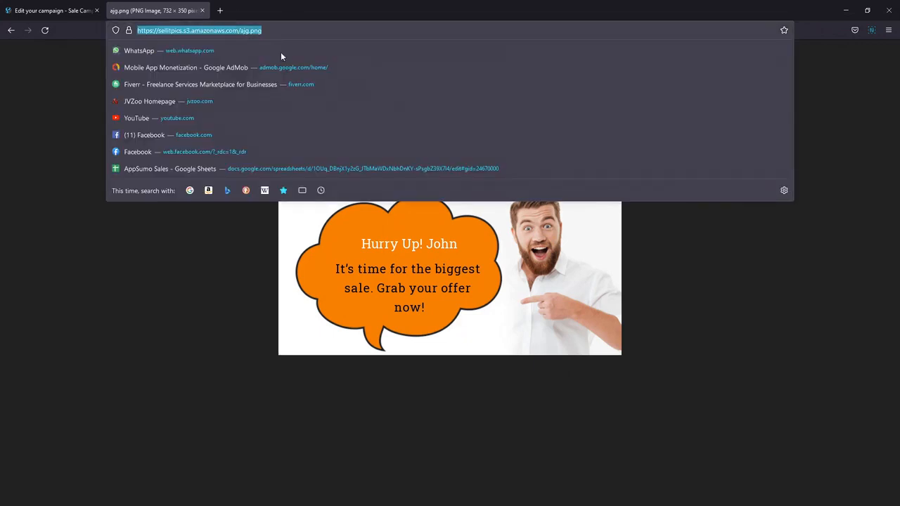
{"action": "left_click", "coordinate": [416, 312]}
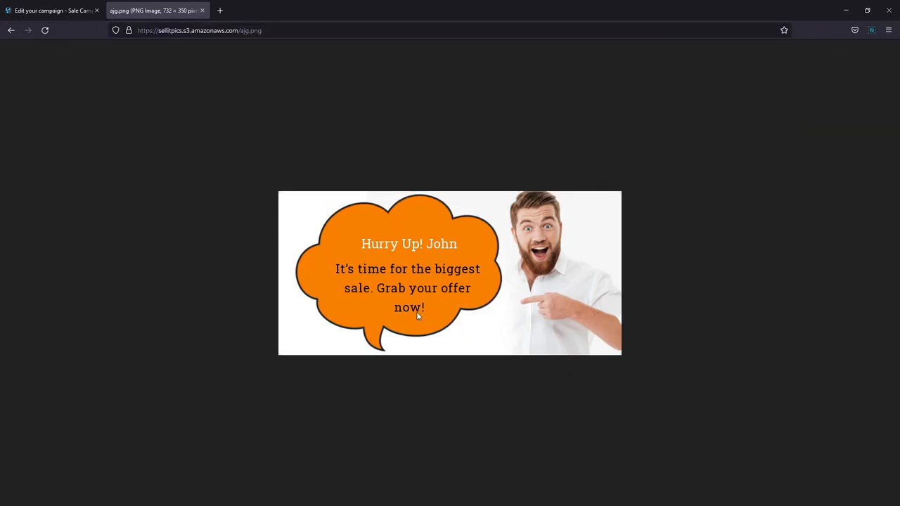
- Return to the campaign editor, generate the campaign's image link for social and copy it
{"action": "left_click", "coordinate": [92, 8]}
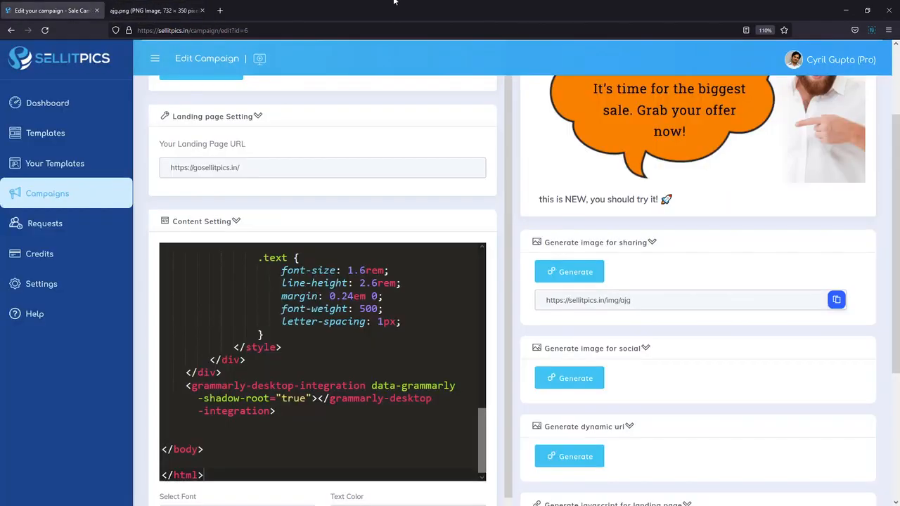
{"action": "scroll", "coordinate": [611, 235], "scroll_direction": "down", "scroll_amount": 3}
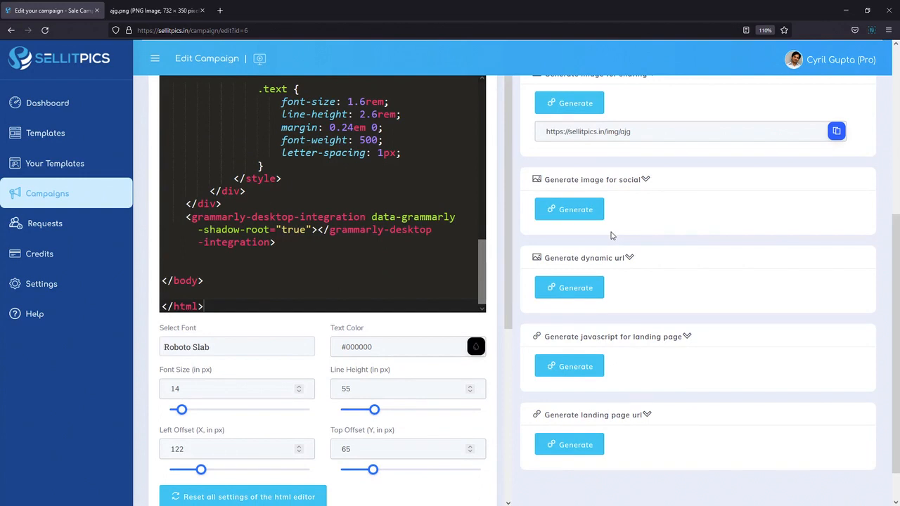
{"action": "left_click", "coordinate": [645, 181]}
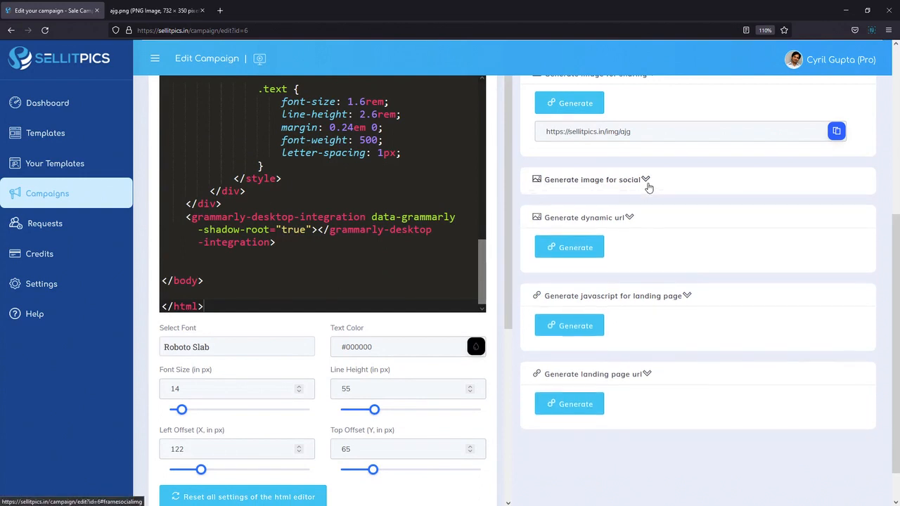
{"action": "left_click", "coordinate": [644, 181]}
{"action": "left_click", "coordinate": [575, 210]}
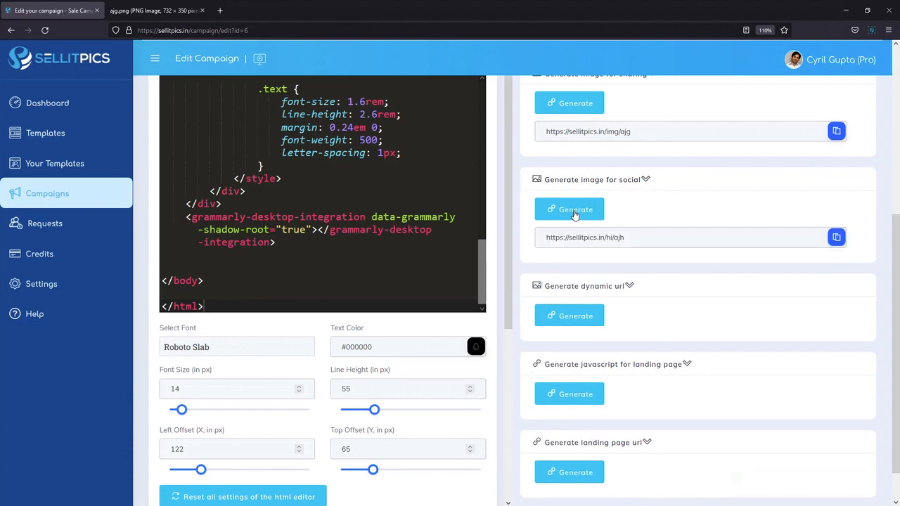
{"action": "left_click", "coordinate": [838, 243]}
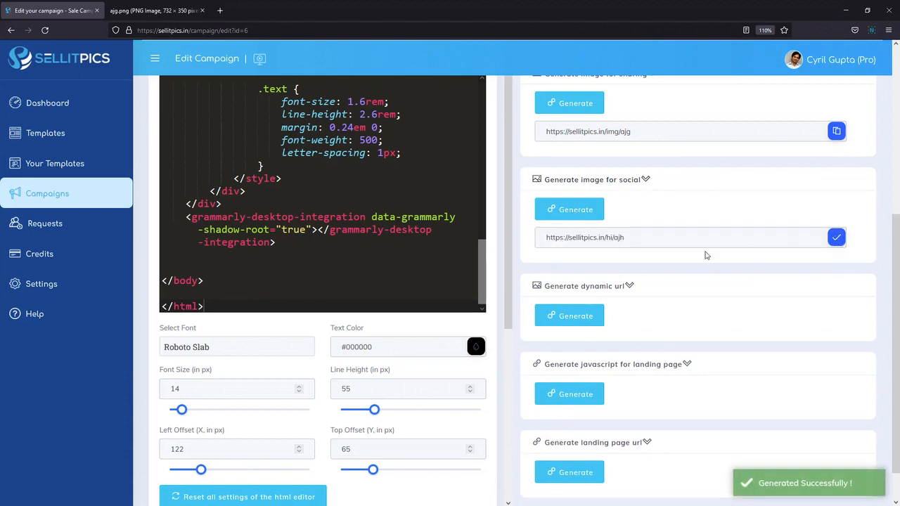
{"action": "left_click_drag", "start_coordinate": [665, 239], "coordinate": [550, 237]}
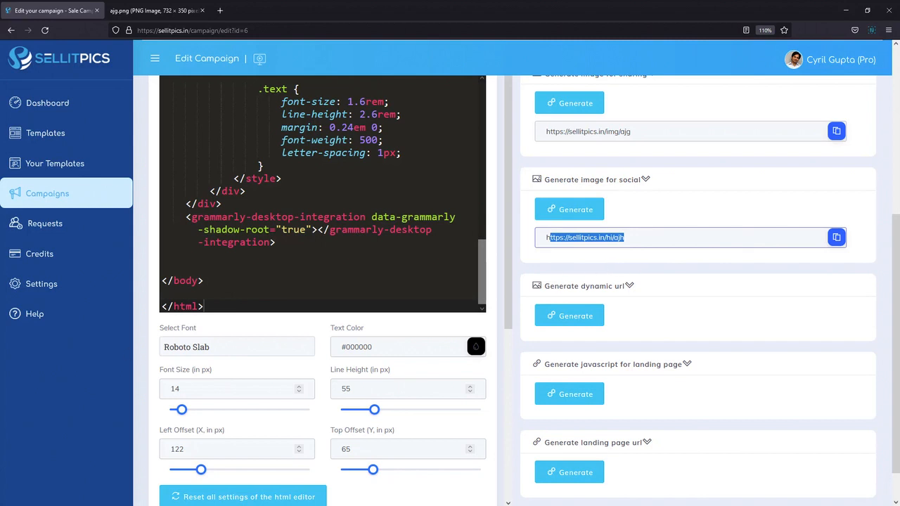
{"action": "left_click_drag", "start_coordinate": [640, 239], "coordinate": [482, 241]}
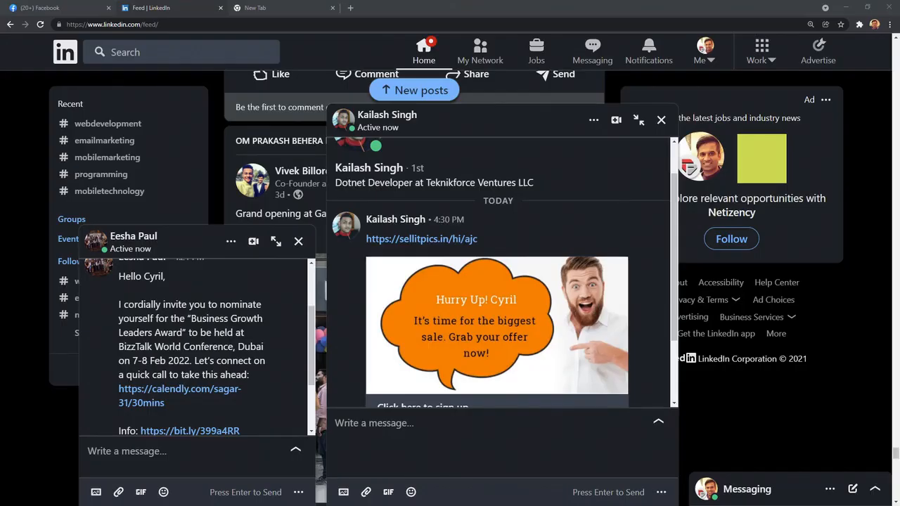
- In the open LinkedIn chat, send the copied social link followed by a first-name greeting and "Let's talk : mylink.com"
{"action": "left_click", "coordinate": [433, 435]}
{"action": "key", "text": "ctrl+v"}
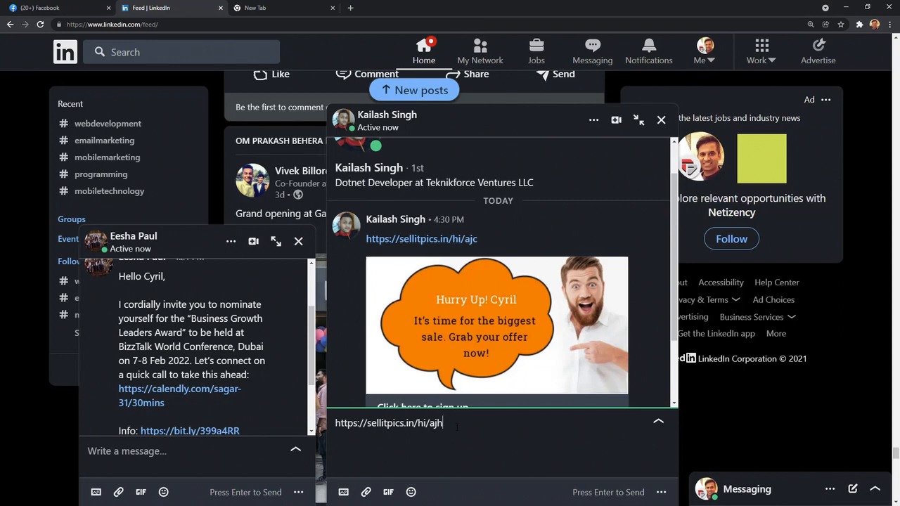
{"action": "key", "text": "shift+Return"}
{"action": "type", "text": "Hi John! Let"}
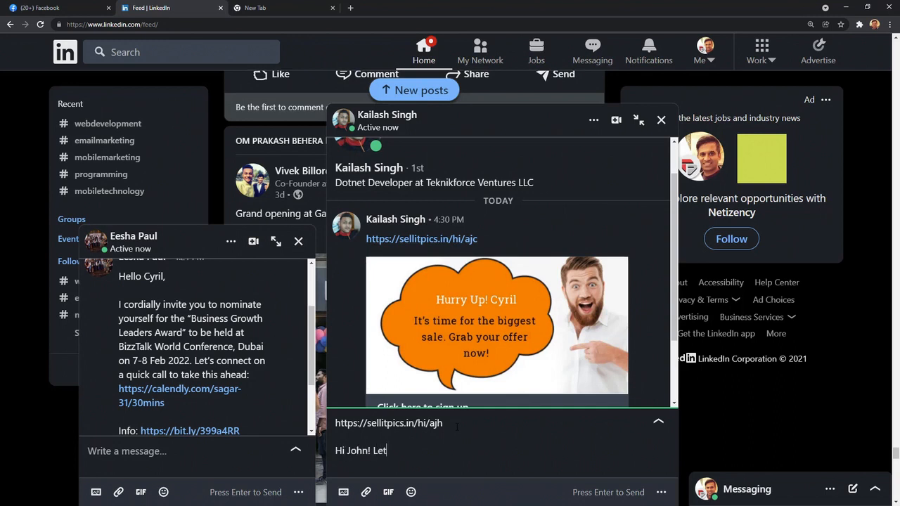
{"action": "type", "text": "'s talk : mylink.com"}
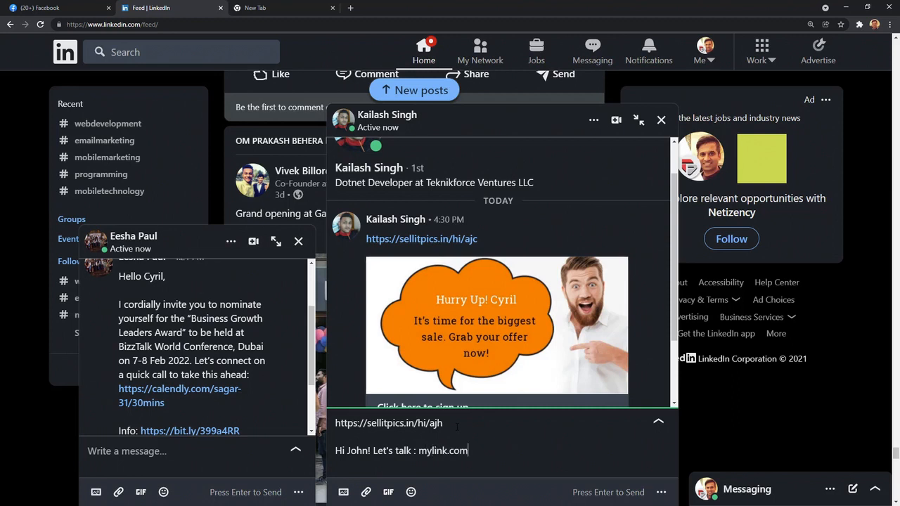
{"action": "key", "text": "Return"}
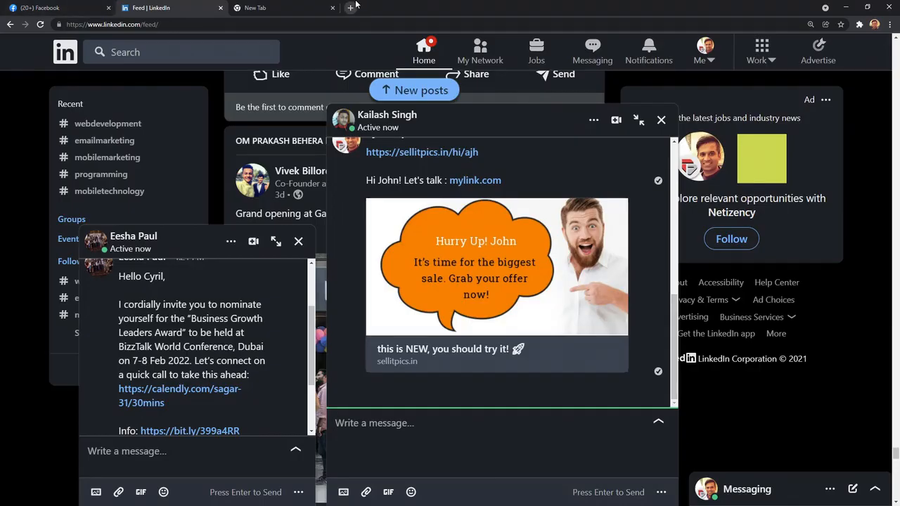
- Switch back to the SellitPics campaign editor and check the landing page URL setting
{"action": "key", "text": "alt+Tab"}
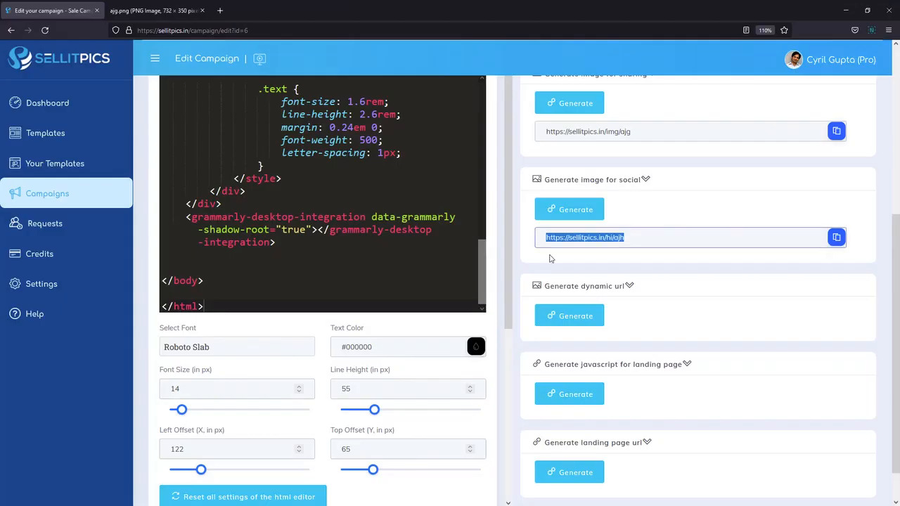
{"action": "scroll", "coordinate": [555, 295], "scroll_direction": "up", "scroll_amount": 5}
{"action": "triple_click", "coordinate": [252, 281]}
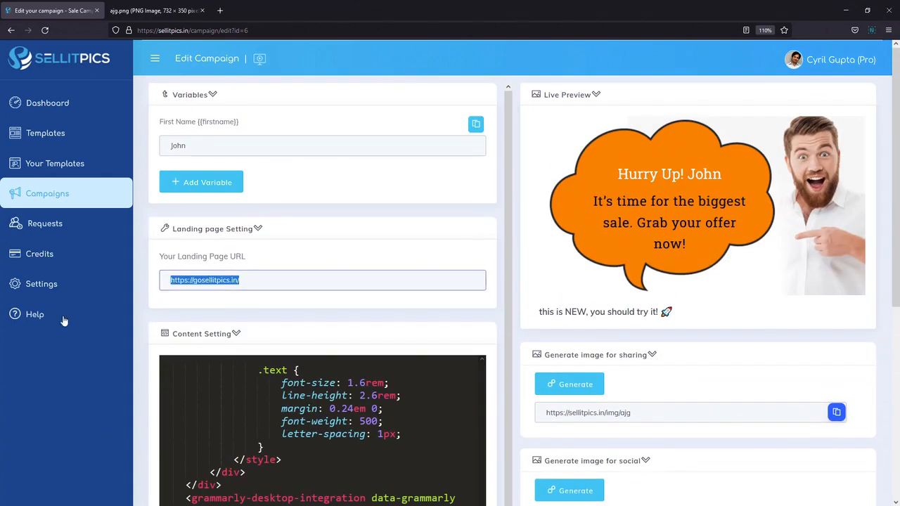
- Switch to the LinkedIn chat, follow the sent preview card to its landing page, and close that page after viewing it
{"action": "key", "text": "alt+Tab"}
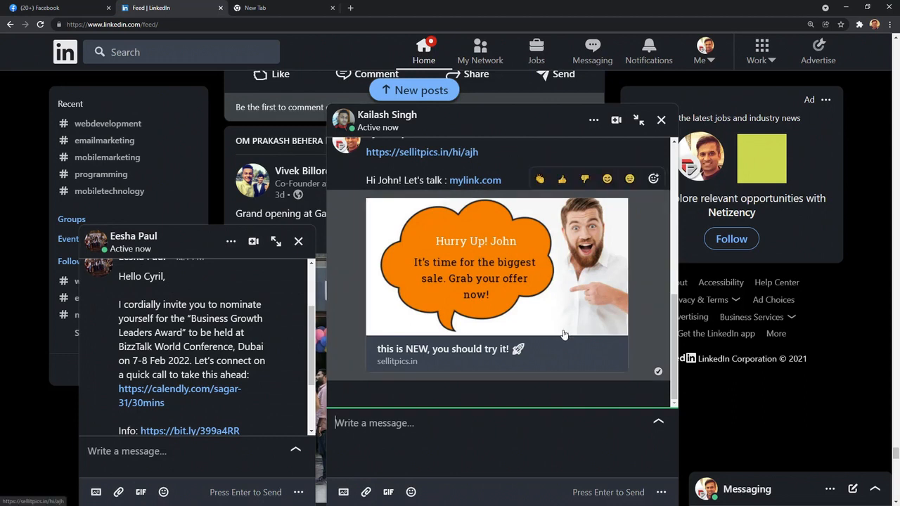
{"action": "left_click", "coordinate": [487, 321]}
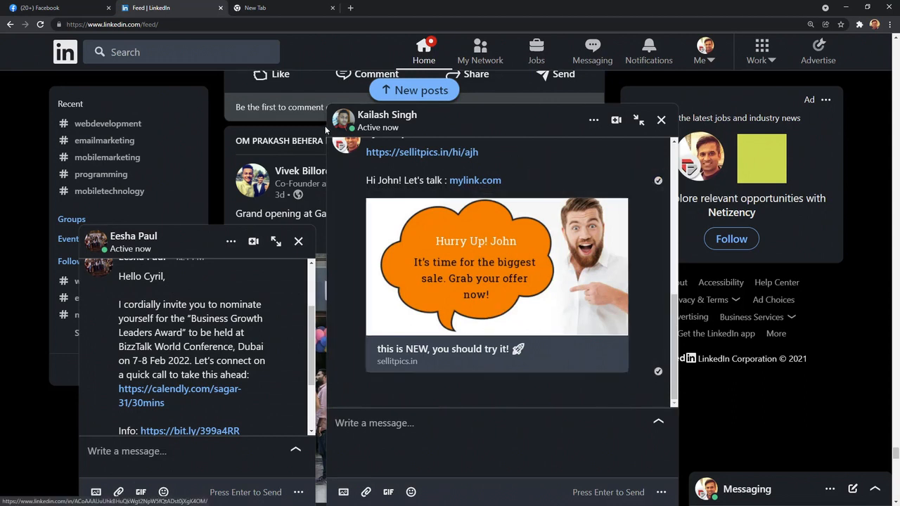
{"action": "left_click", "coordinate": [451, 344]}
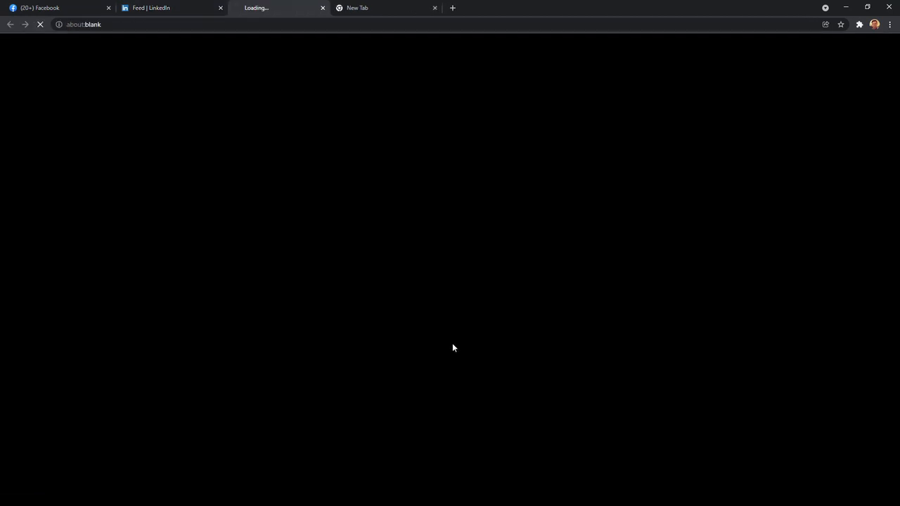
{"action": "middle_click", "coordinate": [414, 5]}
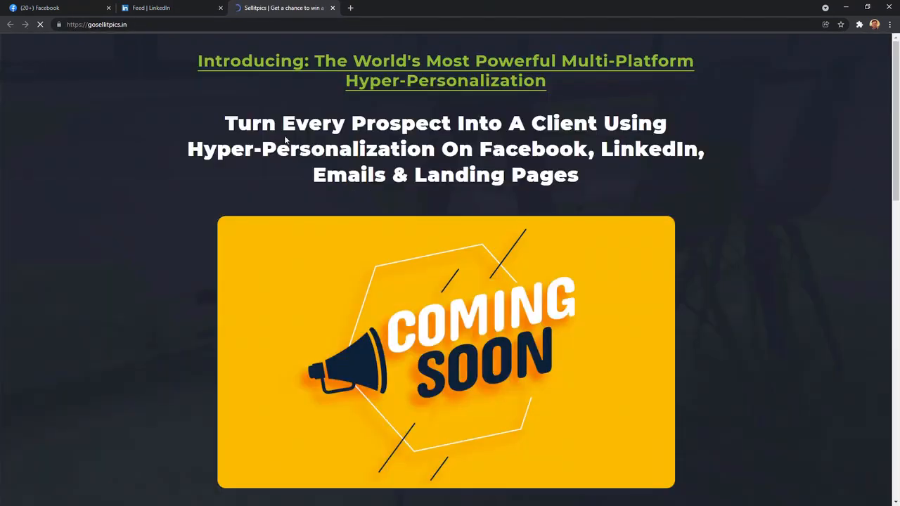
{"action": "middle_click", "coordinate": [317, 5]}
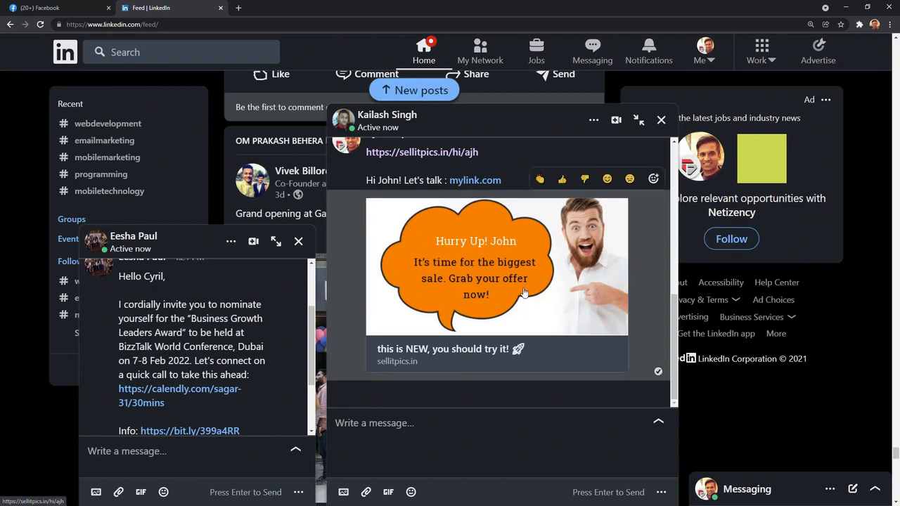
{"action": "left_click", "coordinate": [482, 351]}
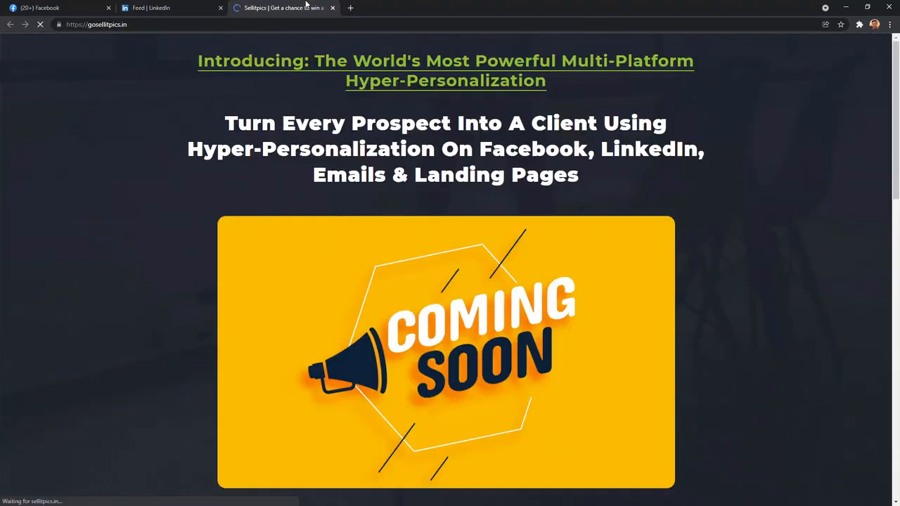
{"action": "middle_click", "coordinate": [306, 4]}
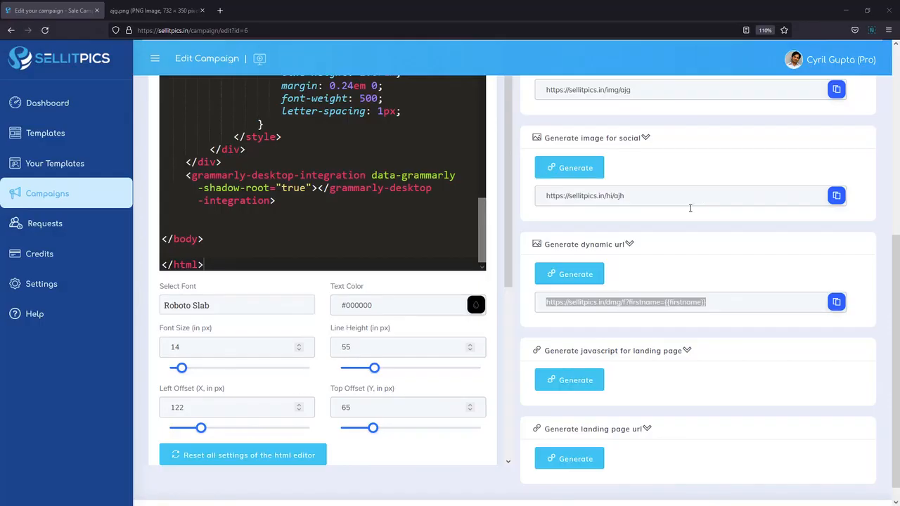
- In the SellitPics campaign editor, examine the generated dynamic URL and its {{firstname}} placeholder
{"action": "scroll", "coordinate": [659, 286], "scroll_direction": "up", "scroll_amount": 2}
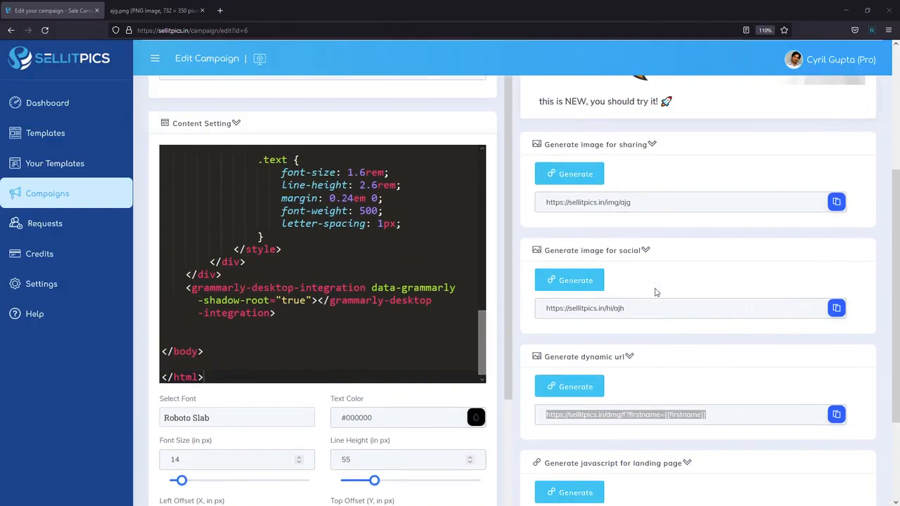
{"action": "left_click", "coordinate": [665, 378]}
{"action": "scroll", "coordinate": [598, 365], "scroll_direction": "down", "scroll_amount": 2}
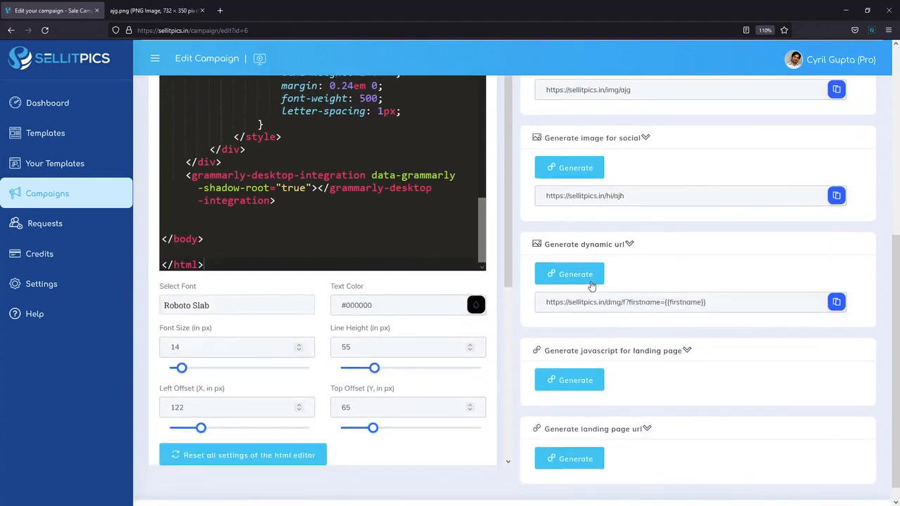
{"action": "left_click", "coordinate": [627, 301]}
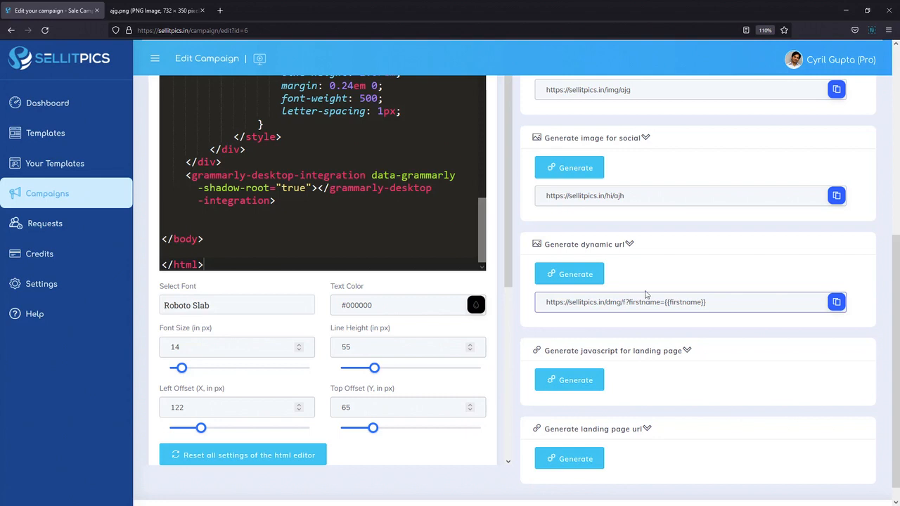
{"action": "left_click_drag", "start_coordinate": [664, 303], "coordinate": [724, 310]}
{"action": "left_click_drag", "start_coordinate": [724, 310], "coordinate": [524, 293]}
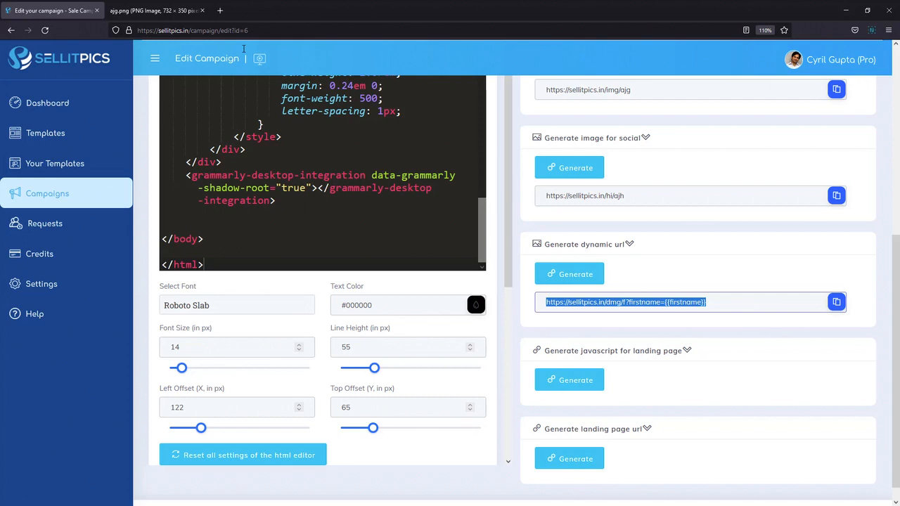
- Copy the generated dynamic URL and load it in a new browser tab with a first name replacing the {{firstname}} placeholder
{"action": "left_click", "coordinate": [710, 307]}
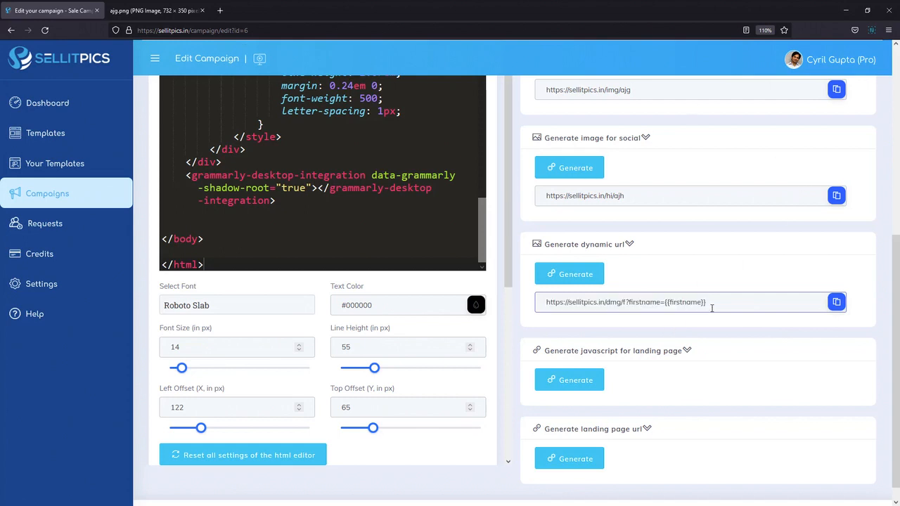
{"action": "triple_click", "coordinate": [712, 305]}
{"action": "key", "text": "ctrl+c"}
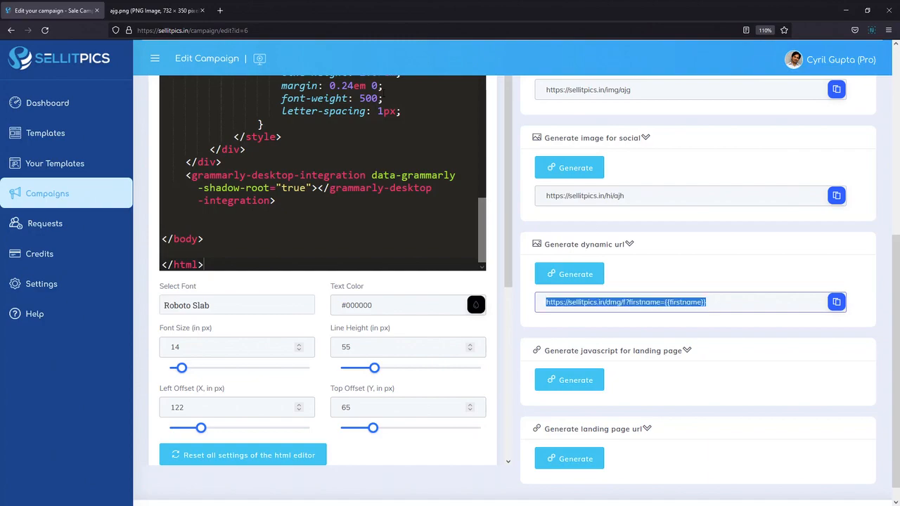
{"action": "left_click", "coordinate": [221, 10]}
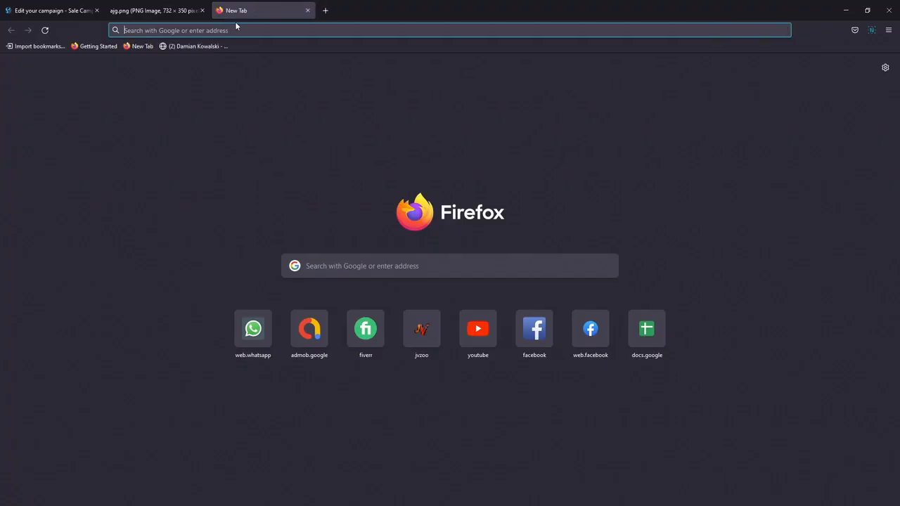
{"action": "key", "text": "ctrl+v"}
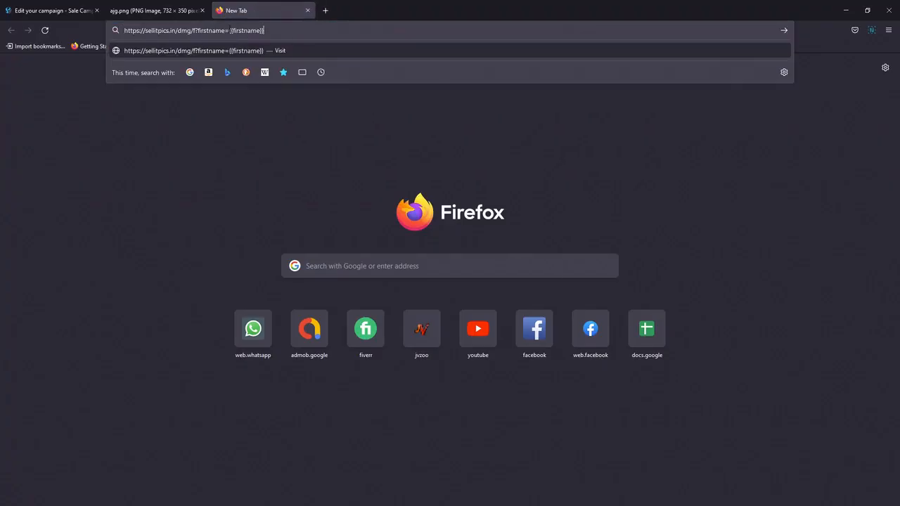
{"action": "key", "text": "ctrl+shift+Left"}
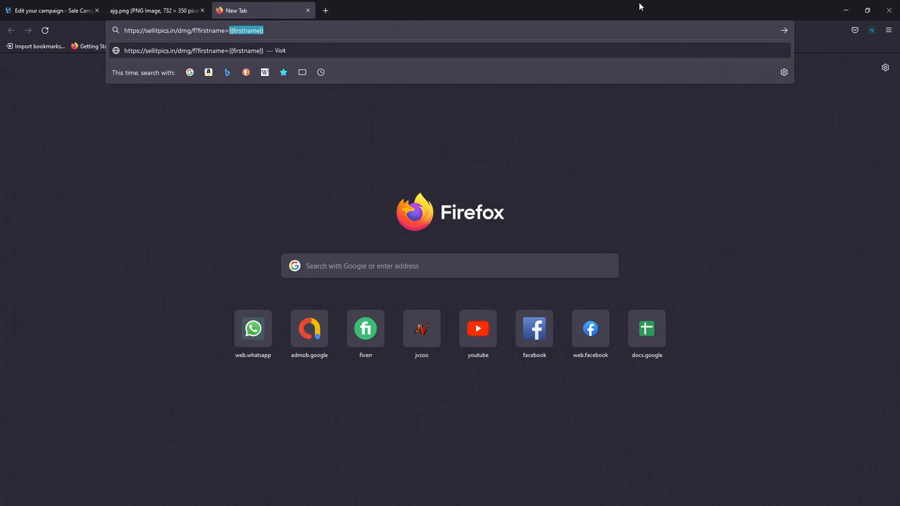
{"action": "type", "text": "Cyril"}
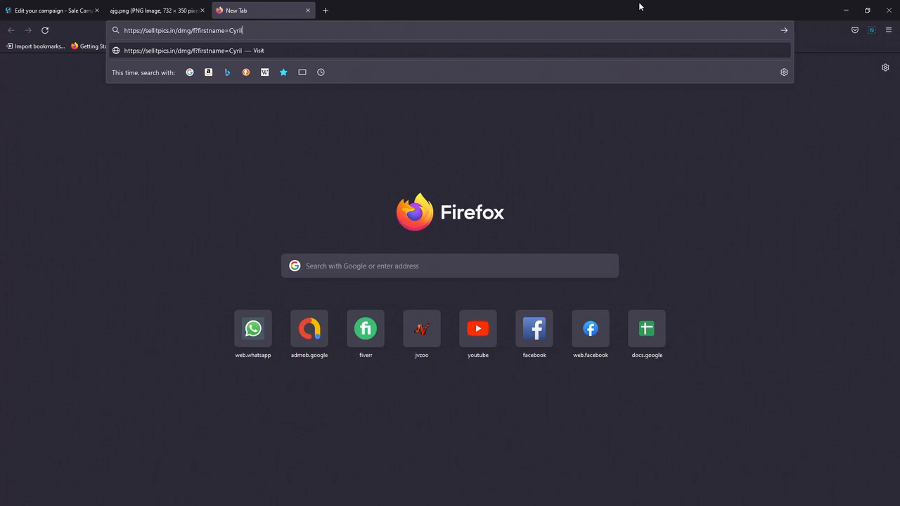
{"action": "key", "text": "Return"}
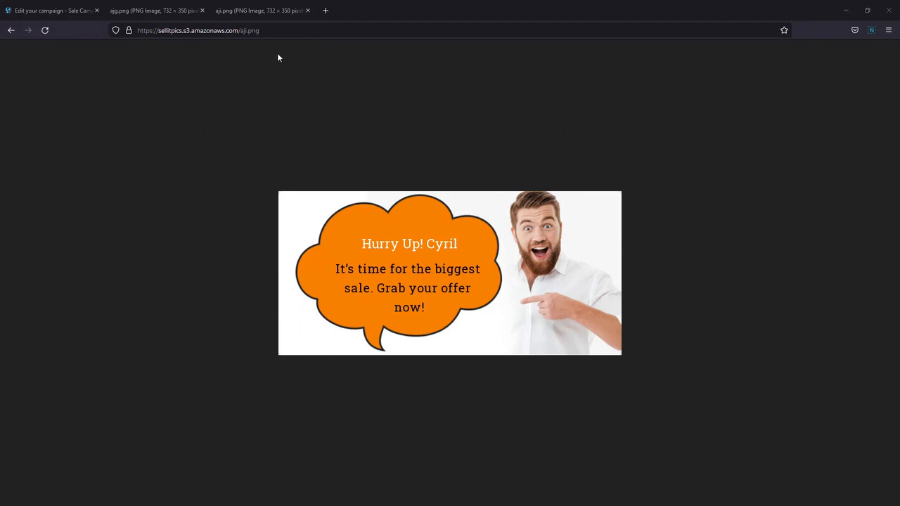
- Load the copied dynamic URL again in the same tab, substituting a different first name for {{firstname}}
{"action": "left_click", "coordinate": [312, 28]}
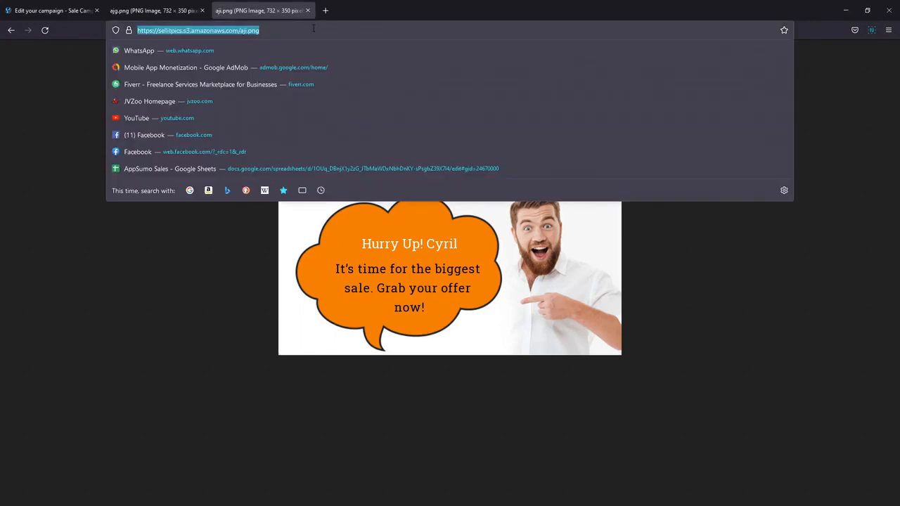
{"action": "key", "text": "ctrl+v"}
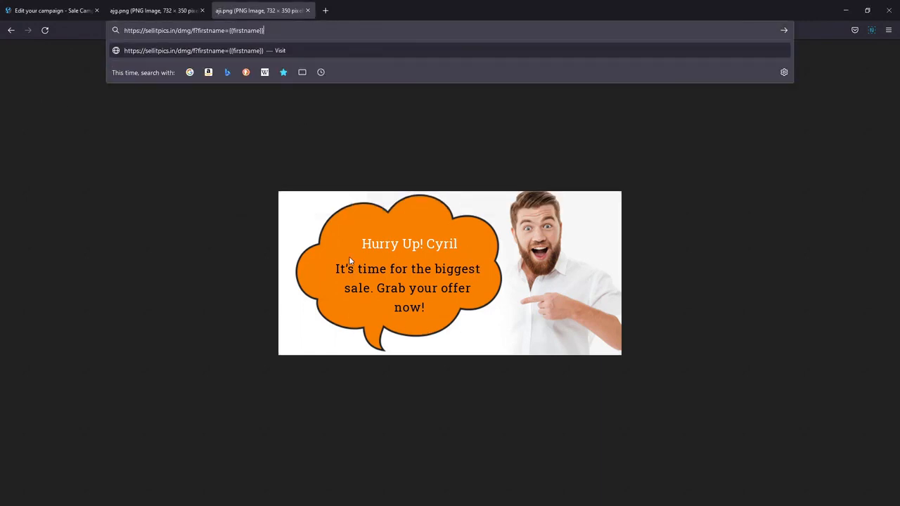
{"action": "left_click_drag", "start_coordinate": [229, 30], "coordinate": [264, 30]}
{"action": "type", "text": "Dane"}
{"action": "key", "text": "Return"}
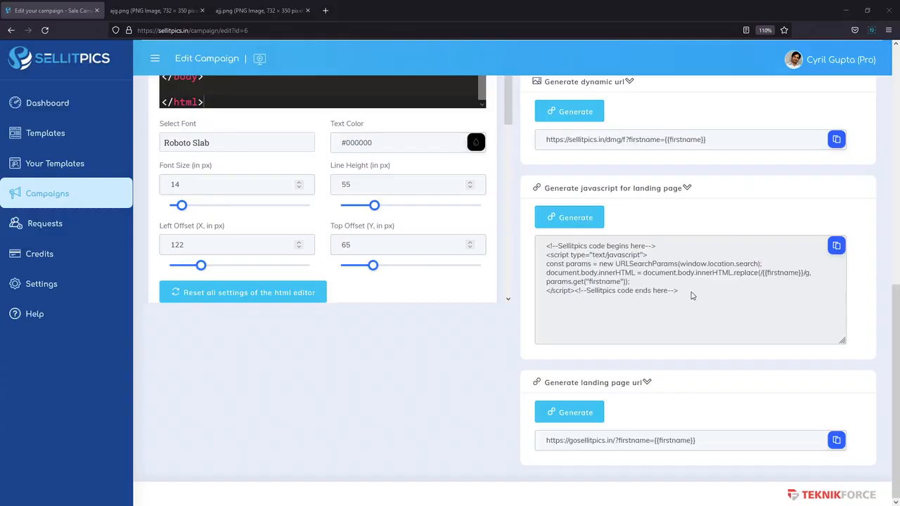
- Copy the generated landing page JavaScript from the campaign editor and paste it into a blank Notepad document
{"action": "left_click_drag", "start_coordinate": [693, 293], "coordinate": [497, 222]}
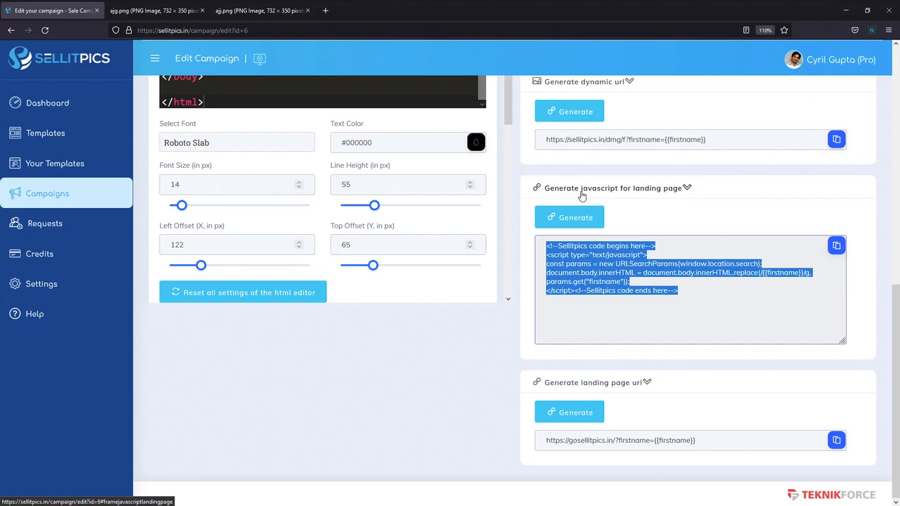
{"action": "left_click_drag", "start_coordinate": [704, 316], "coordinate": [508, 220]}
{"action": "key", "text": "ctrl+c"}
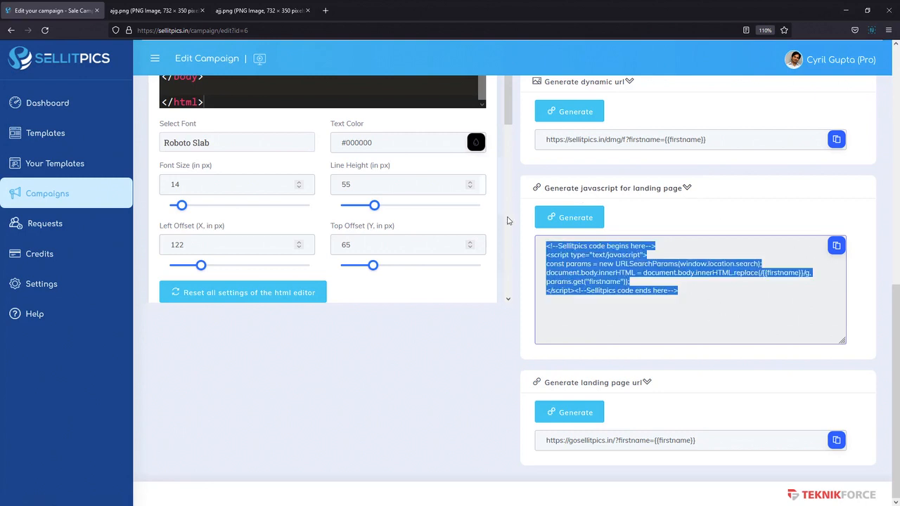
{"action": "key", "text": "alt+Tab"}
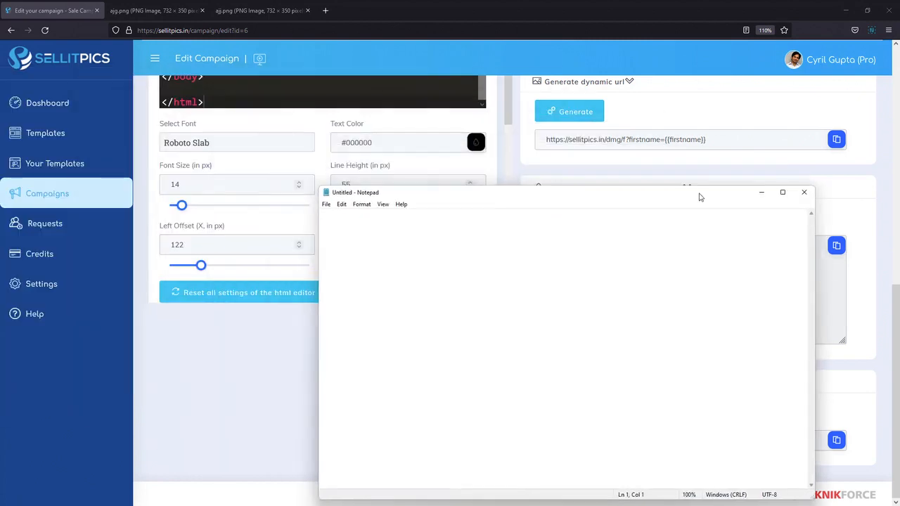
{"action": "key", "text": "ctrl+v"}
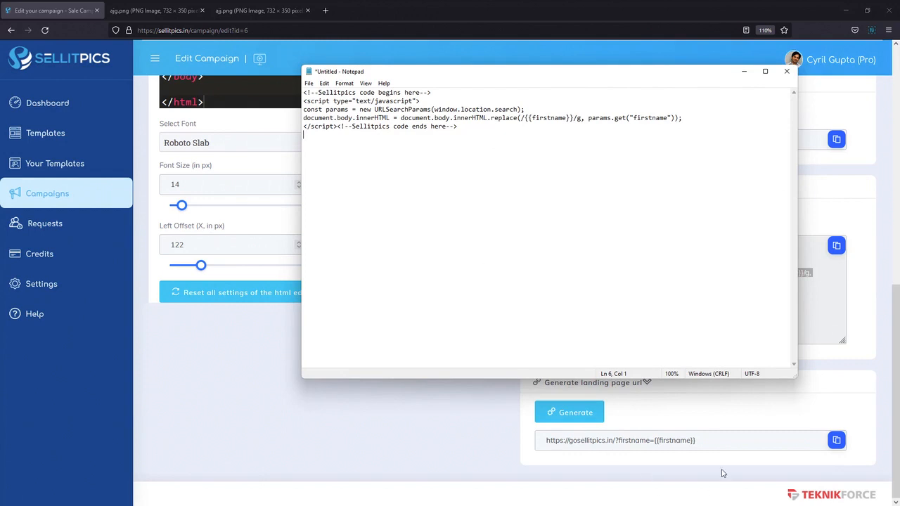
- Back in the campaign editor, regenerate the landing page URL and select its full text
{"action": "left_click", "coordinate": [701, 440]}
{"action": "left_click", "coordinate": [701, 440]}
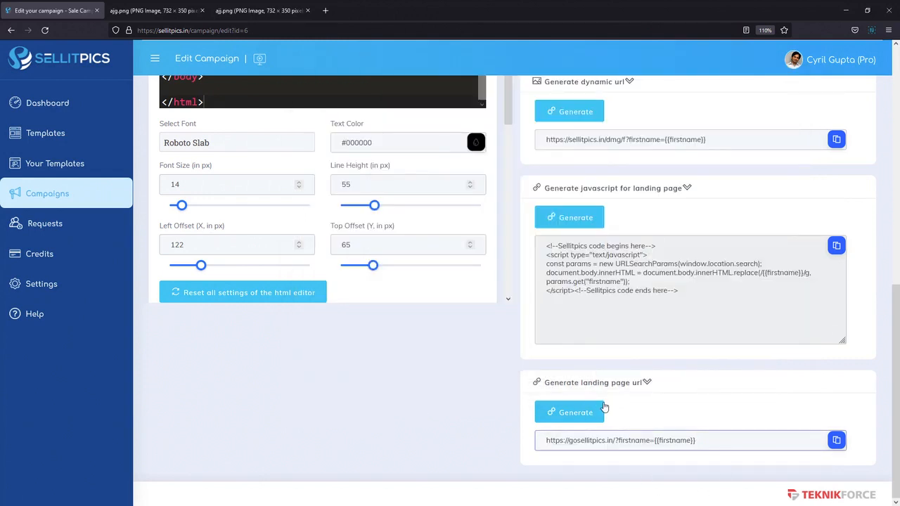
{"action": "left_click", "coordinate": [712, 443]}
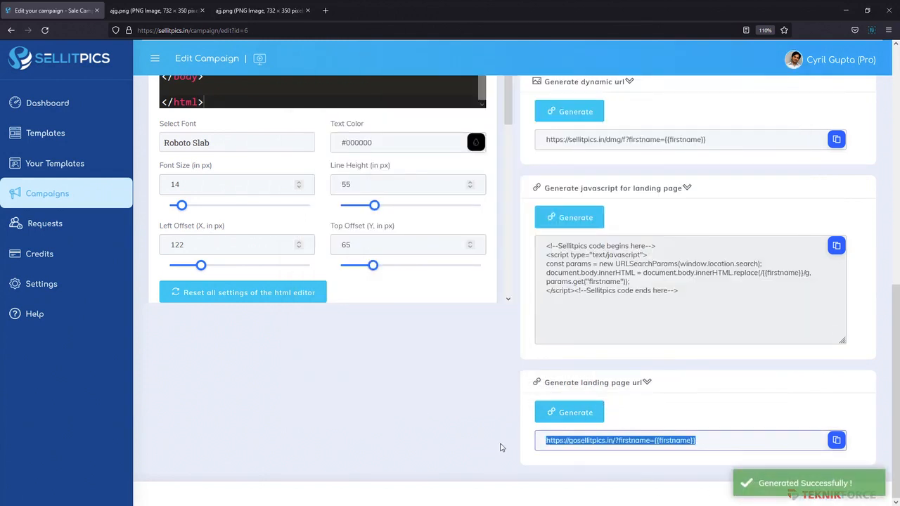
- View the gosellitpics.in affiliate page with a first name in its URL and examine the personalised headline
{"action": "key", "text": "alt+Tab"}
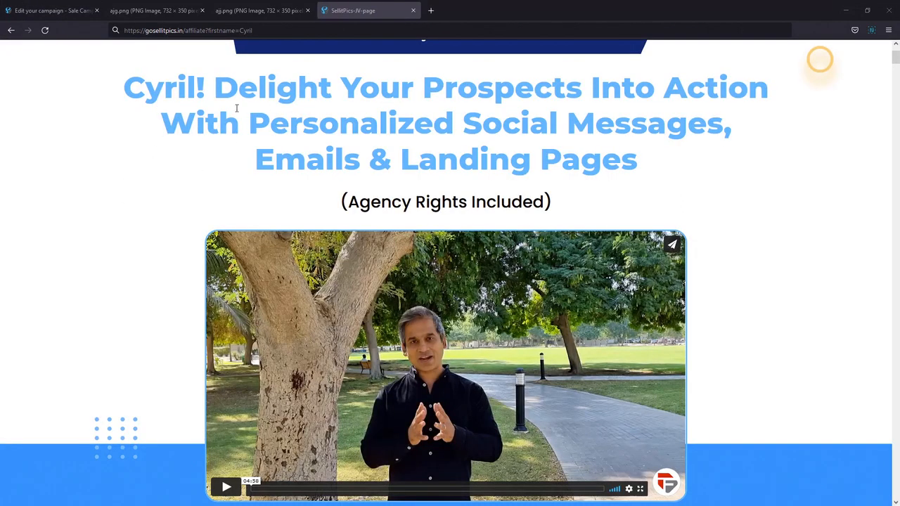
{"action": "left_click_drag", "start_coordinate": [124, 86], "coordinate": [208, 97]}
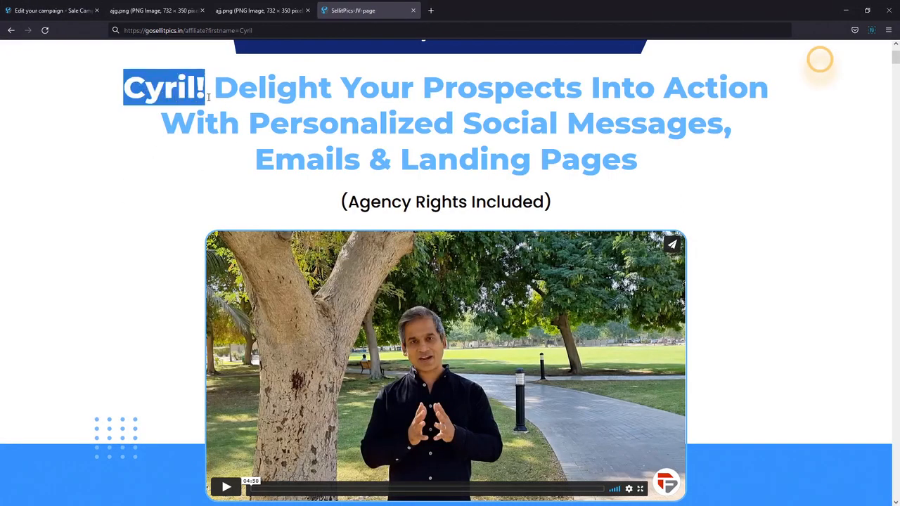
{"action": "left_click", "coordinate": [208, 97]}
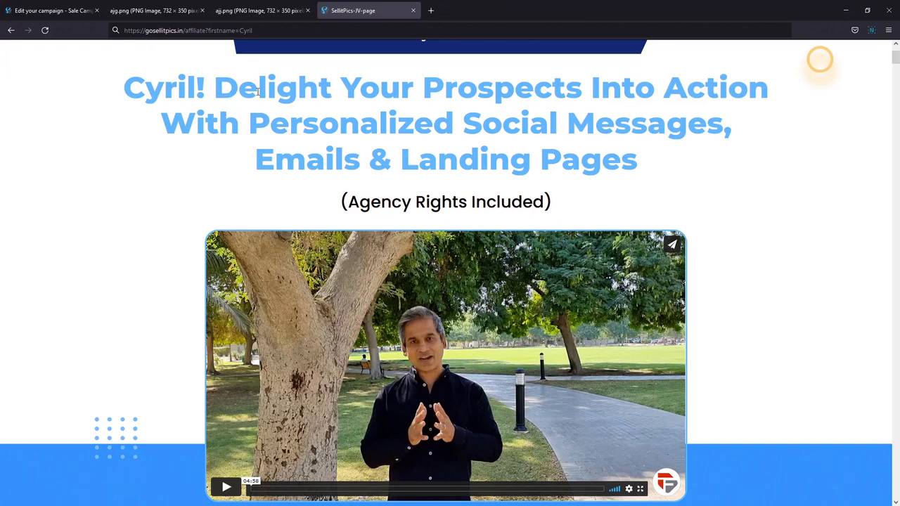
{"action": "left_click_drag", "start_coordinate": [297, 90], "coordinate": [472, 159]}
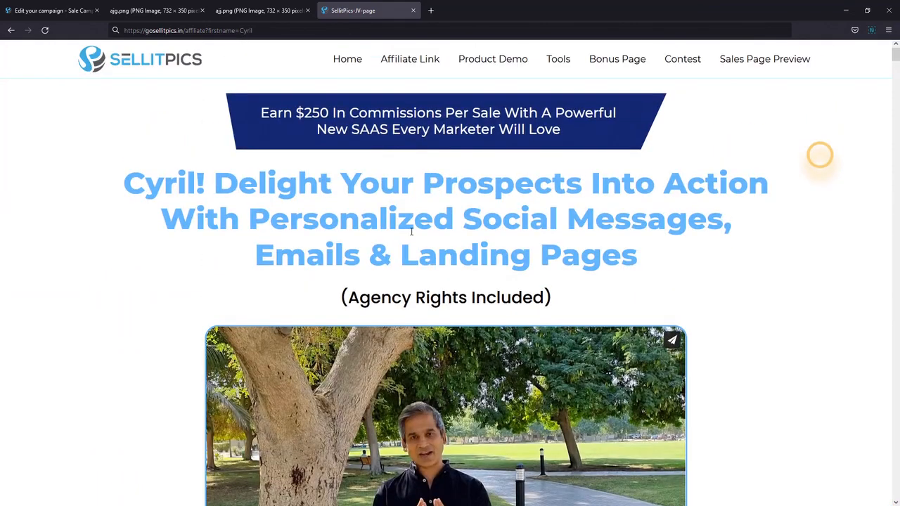
{"action": "scroll", "coordinate": [411, 231], "scroll_direction": "down", "scroll_amount": 3}
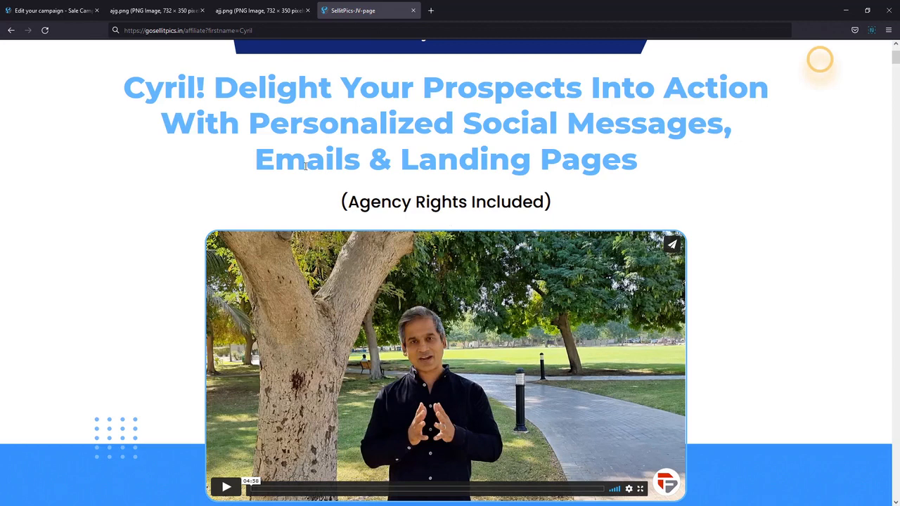
- Return to SellitPics and browse the pre-established templates, viewing page 2, the templates by user, and the default templates
{"action": "left_click", "coordinate": [53, 10]}
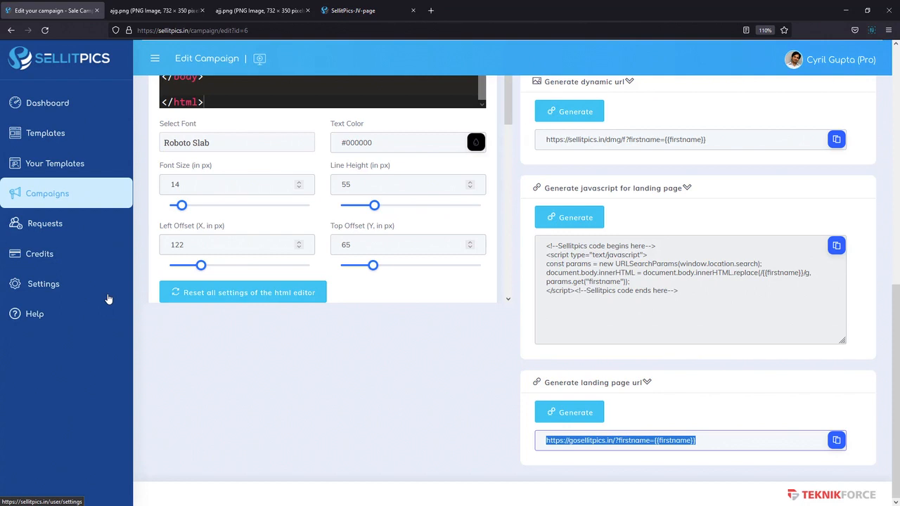
{"action": "left_click", "coordinate": [87, 163]}
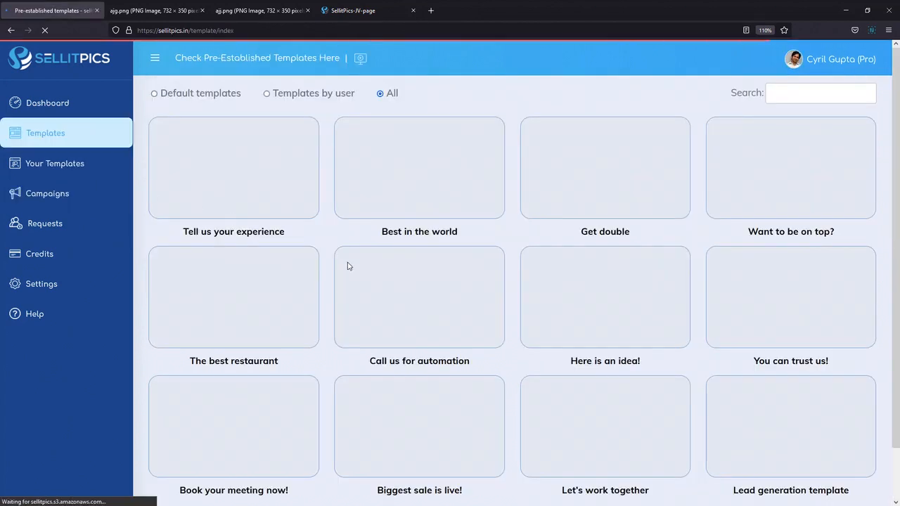
{"action": "mouse_move", "coordinate": [503, 323]}
{"action": "scroll", "coordinate": [503, 323], "scroll_direction": "down", "scroll_amount": 2}
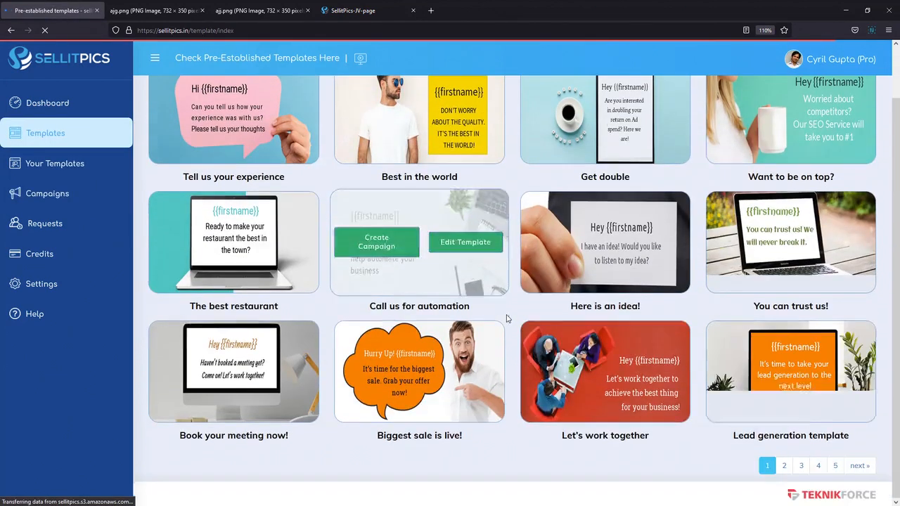
{"action": "left_click", "coordinate": [782, 464]}
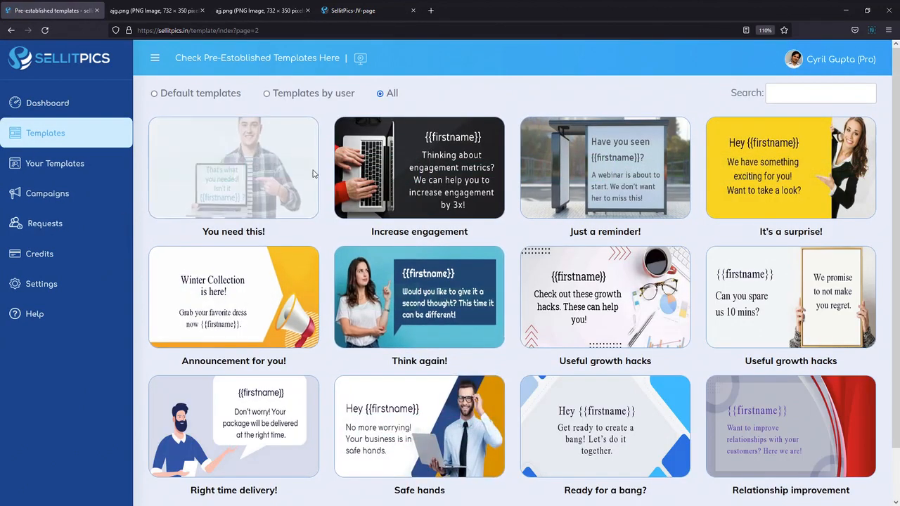
{"action": "left_click", "coordinate": [265, 96]}
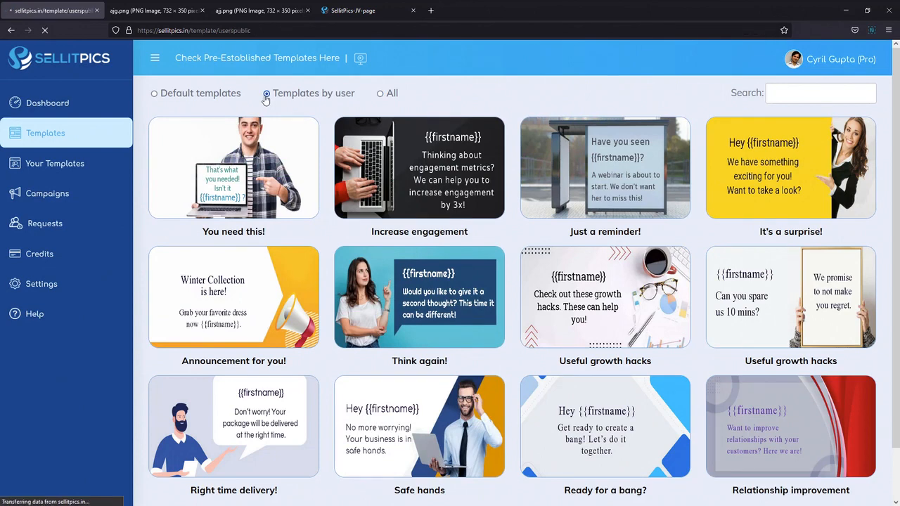
{"action": "left_click", "coordinate": [202, 96]}
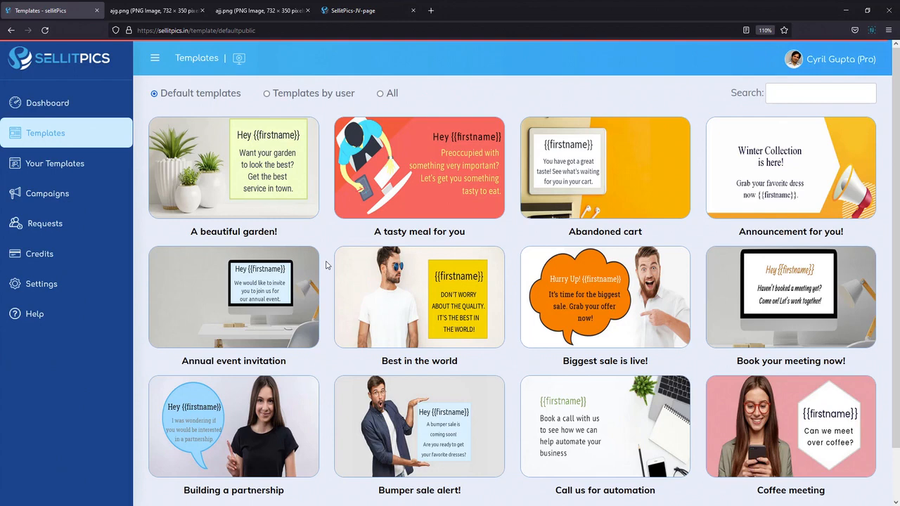
- From Your Templates, open the Webinar Template in the template editor and inspect its heading and paragraph elements
{"action": "left_click", "coordinate": [93, 167]}
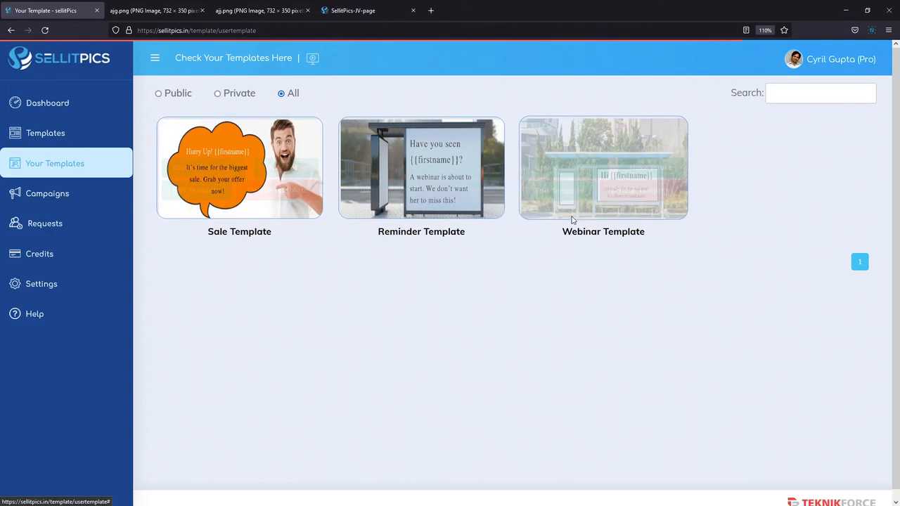
{"action": "left_click", "coordinate": [585, 199]}
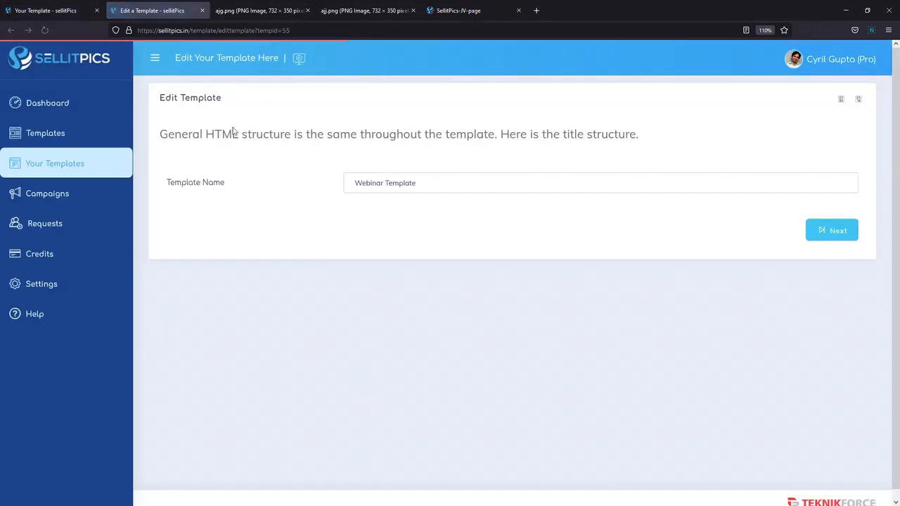
{"action": "left_click", "coordinate": [831, 229]}
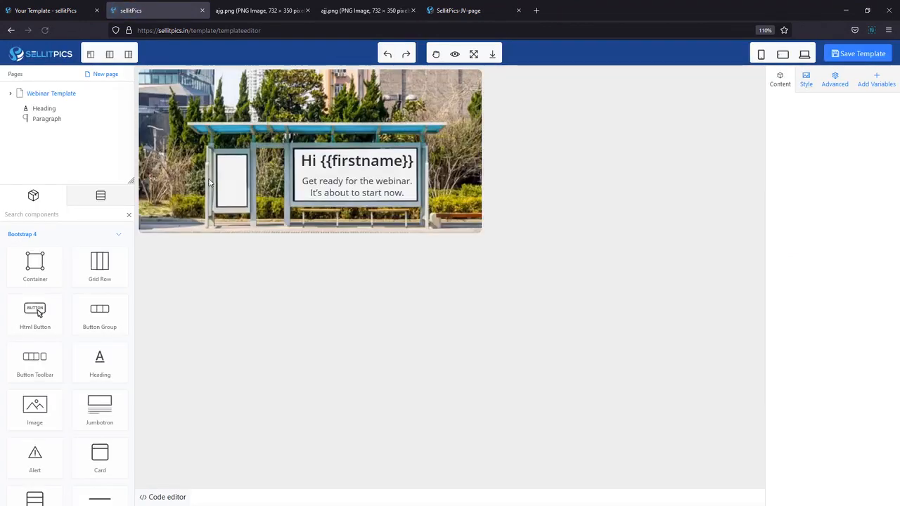
{"action": "double_click", "coordinate": [320, 198]}
{"action": "left_click", "coordinate": [227, 176]}
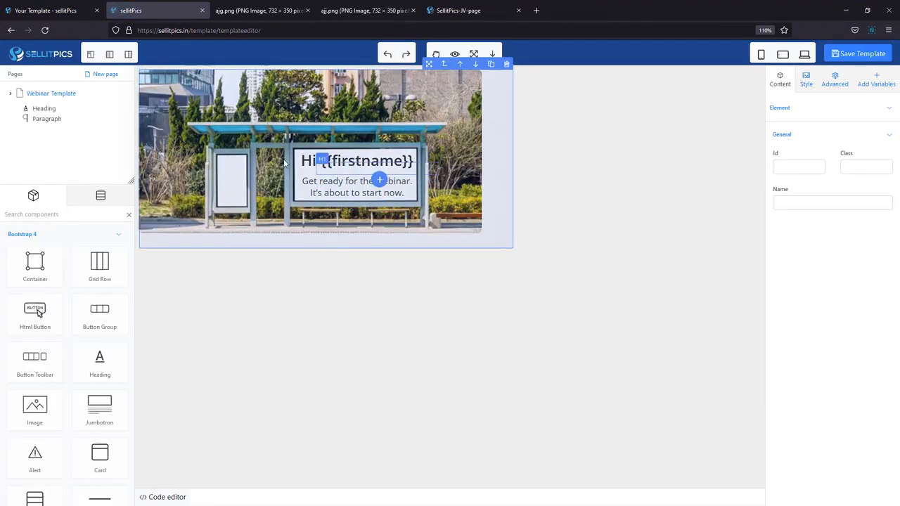
{"action": "left_click_drag", "start_coordinate": [370, 162], "coordinate": [374, 181]}
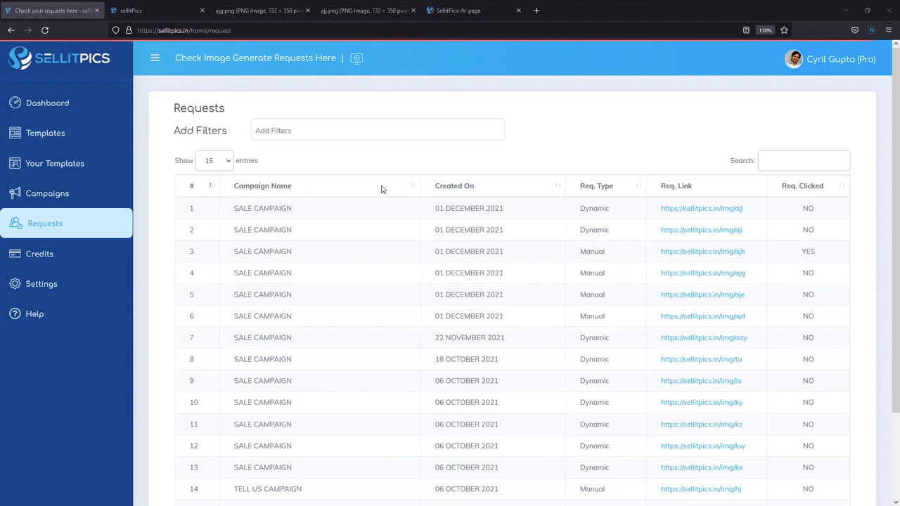
- Review the list of image generation requests, checking the clicked status of the third Sale Campaign request
{"action": "scroll", "coordinate": [697, 295], "scroll_direction": "down", "scroll_amount": 3}
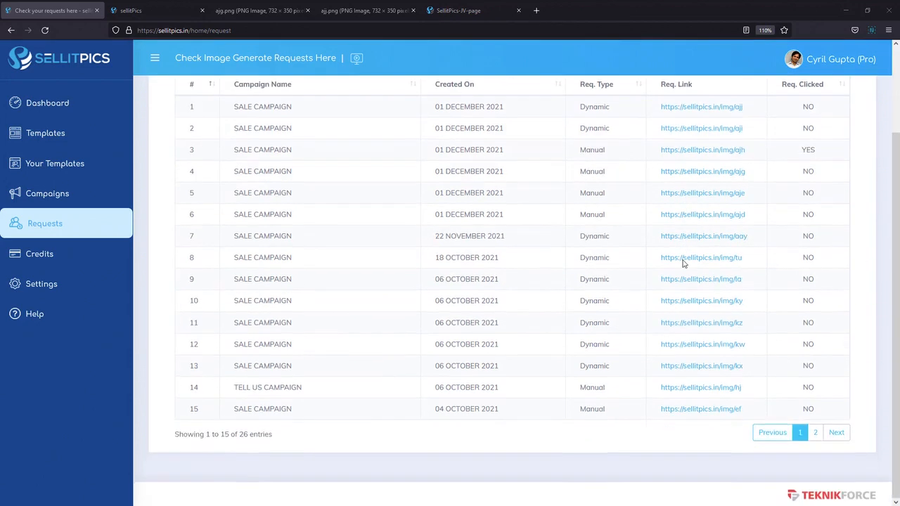
{"action": "scroll", "coordinate": [682, 261], "scroll_direction": "up", "scroll_amount": 2}
{"action": "scroll", "coordinate": [650, 282], "scroll_direction": "up", "scroll_amount": 1}
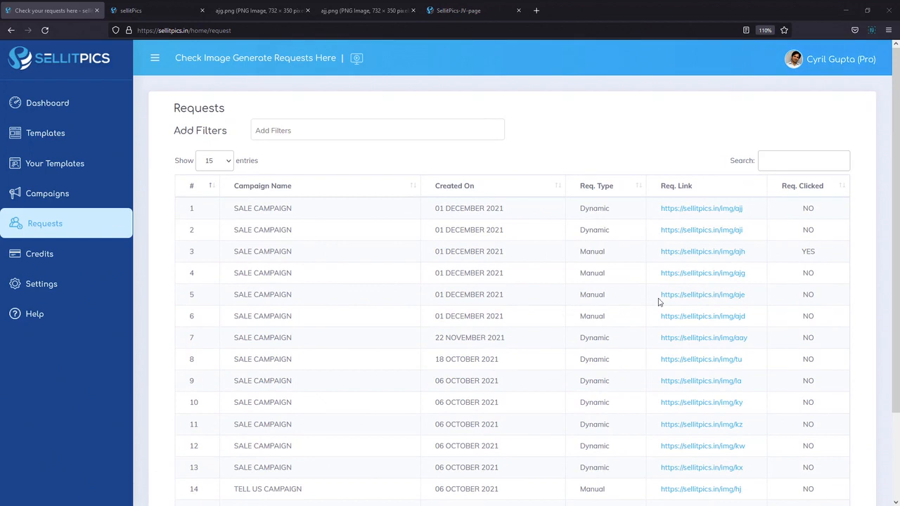
{"action": "left_click_drag", "start_coordinate": [795, 251], "coordinate": [815, 257]}
{"action": "left_click", "coordinate": [815, 260]}
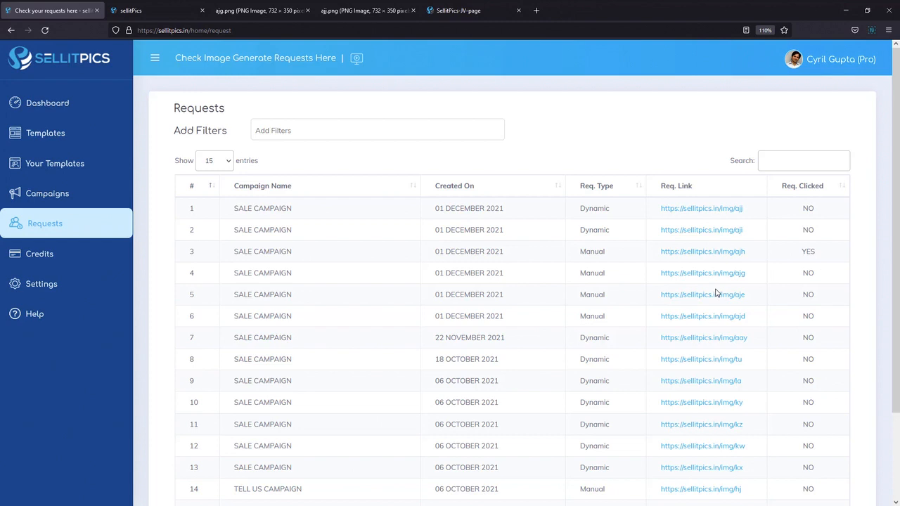